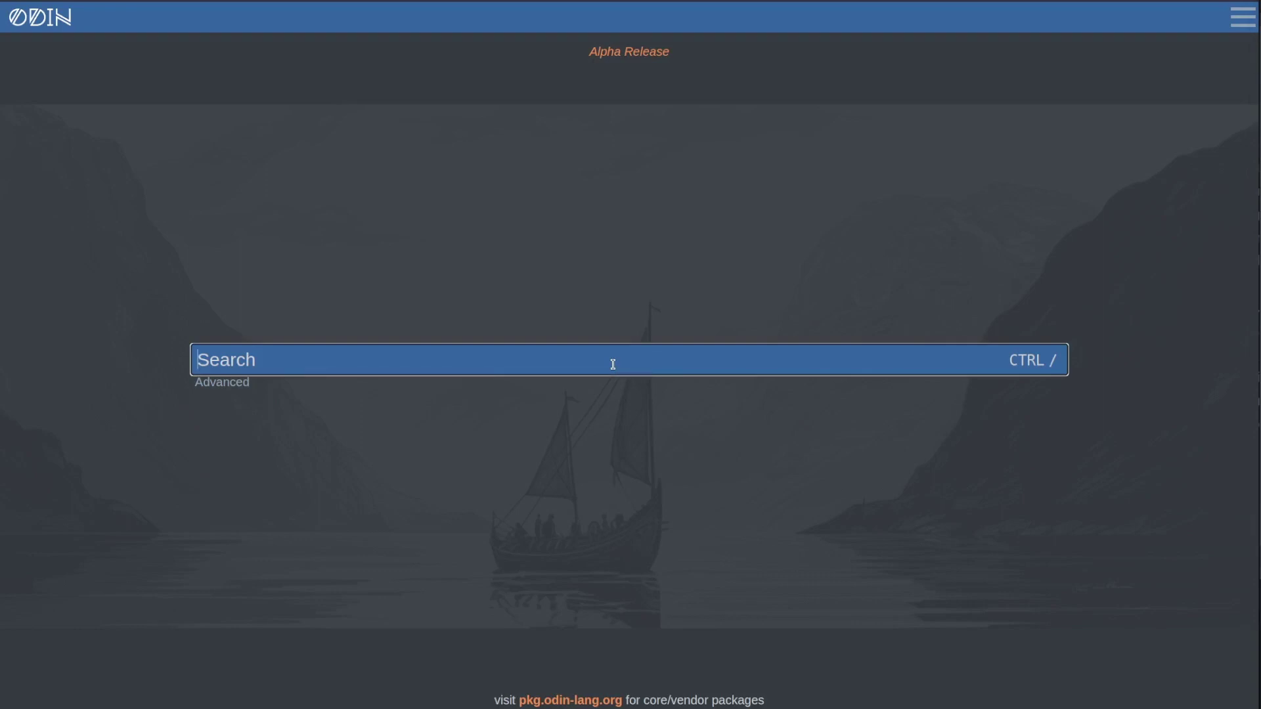
# Step: Search the registry for opm and open the page of the opm package
pyautogui.write('opm')
pyautogui.press('Return')
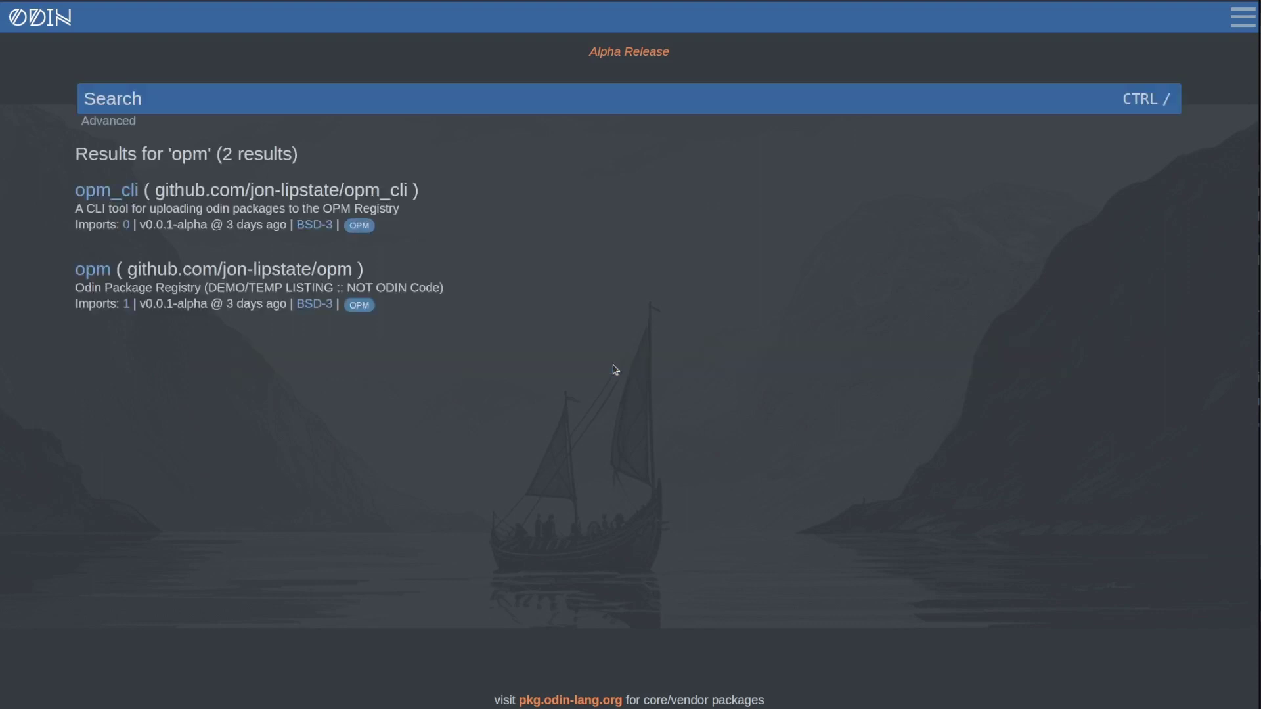
pyautogui.click(136, 275)
pyautogui.moveTo(76, 176); pyautogui.dragTo(352, 447)
pyautogui.click(381, 312)
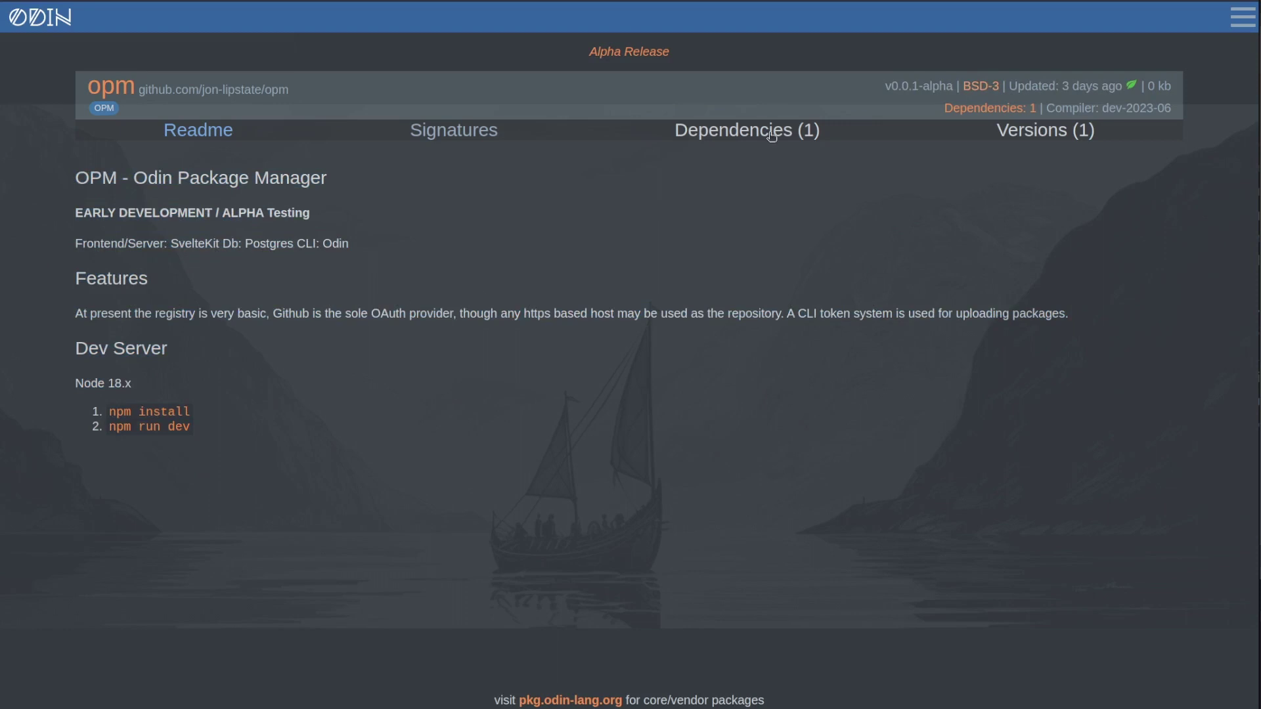
# Step: Show the opm package's version history and examine its size, compiler and license entries
pyautogui.click(1033, 131)
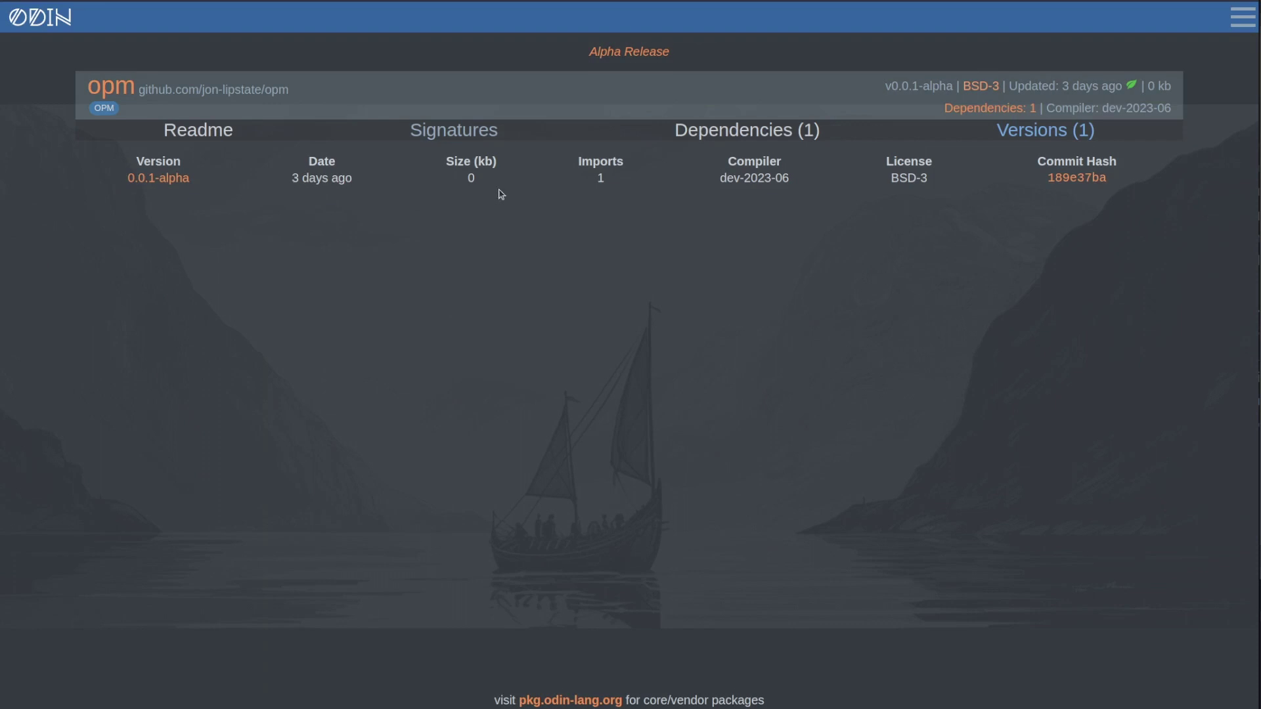
pyautogui.moveTo(469, 161); pyautogui.dragTo(492, 192)
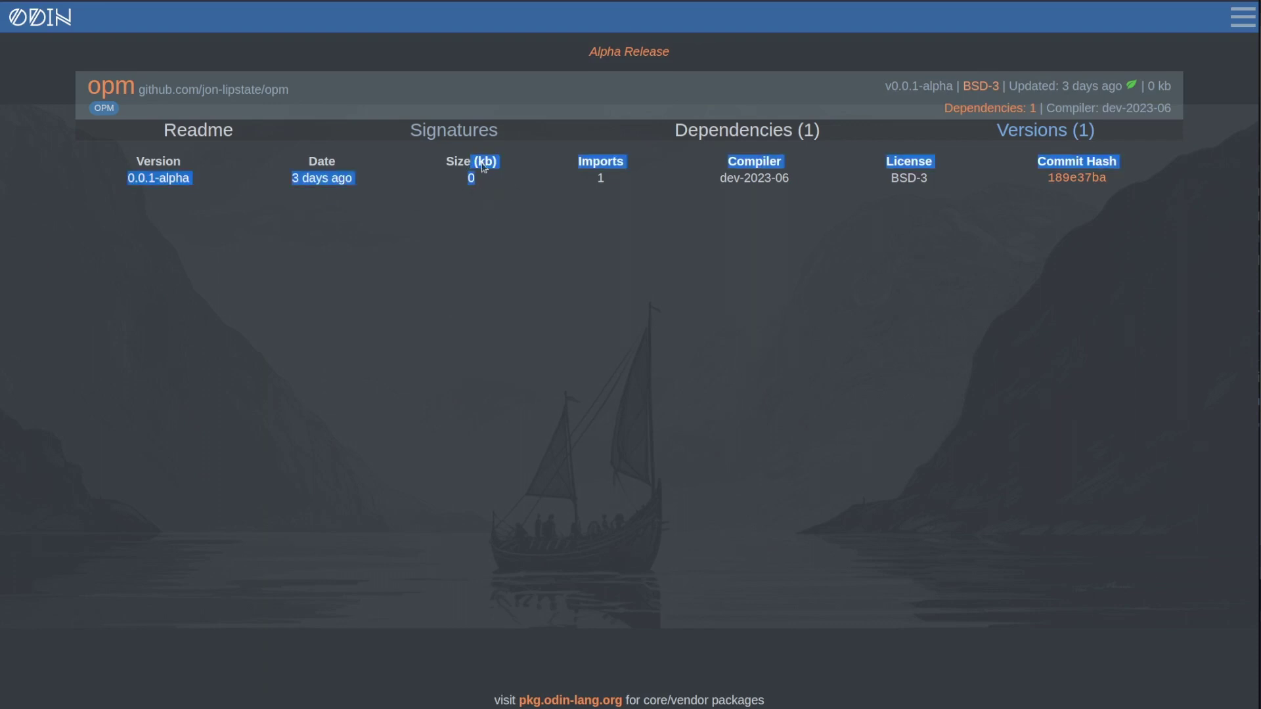
pyautogui.click(749, 166)
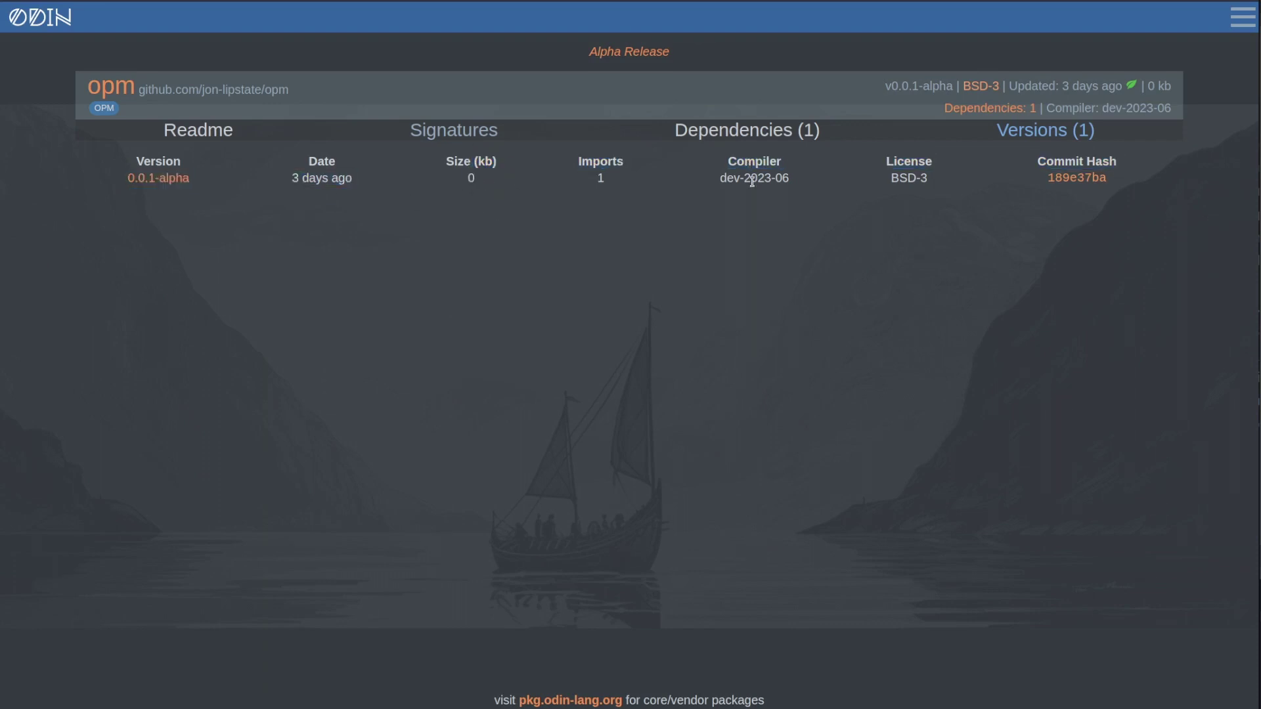
pyautogui.moveTo(719, 179); pyautogui.dragTo(794, 180)
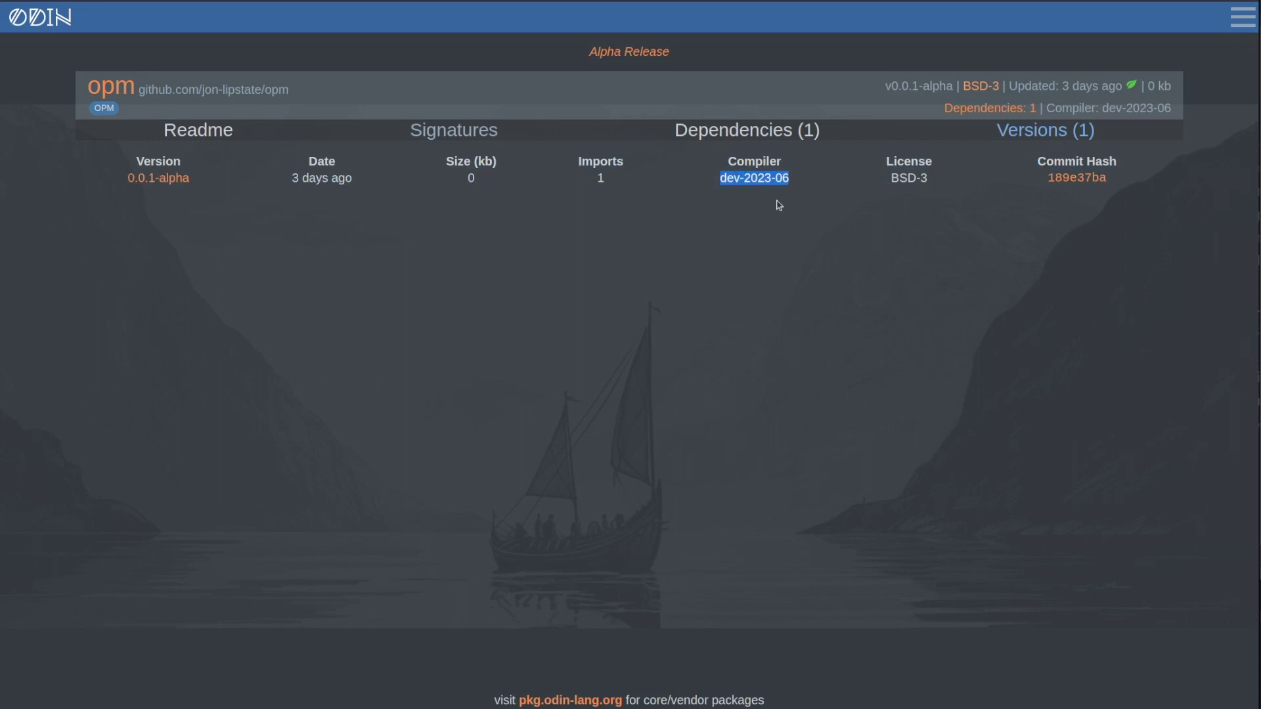
pyautogui.doubleClick(909, 178)
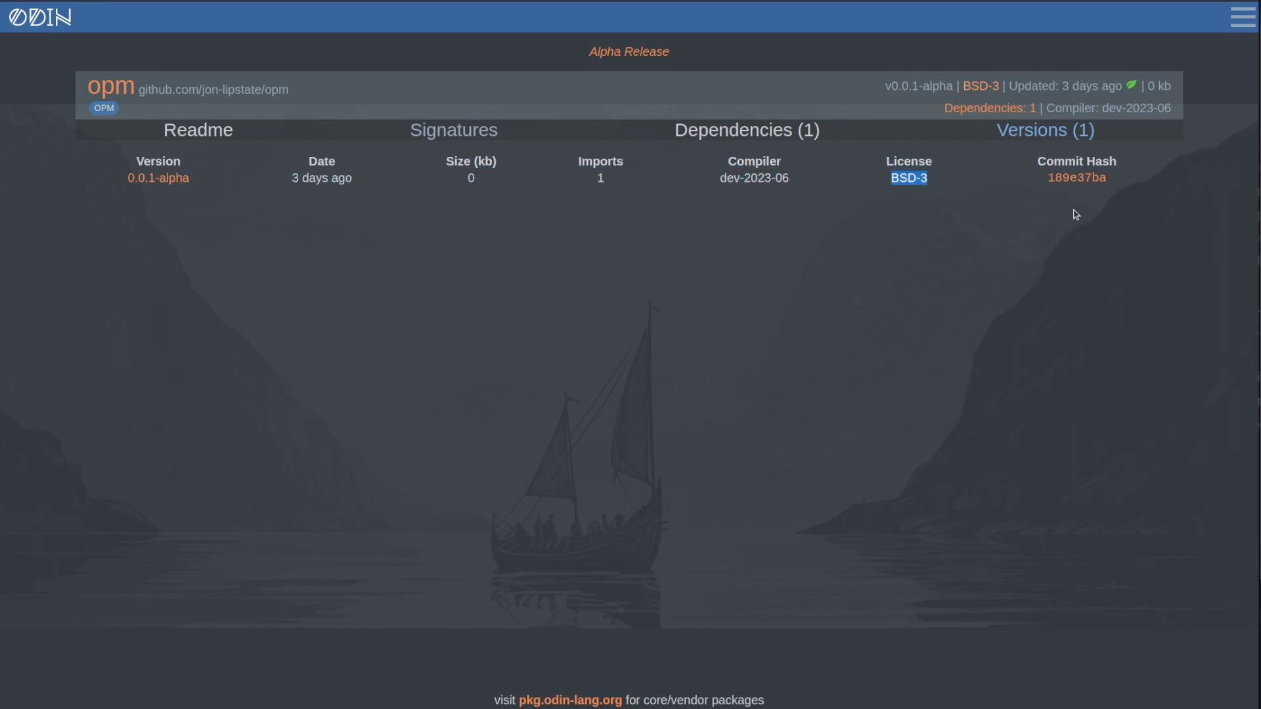
pyautogui.click(1099, 213)
# Step: Show the opm package's dependencies and expand the BSD-3 license group to examine the package it contains
pyautogui.click(739, 131)
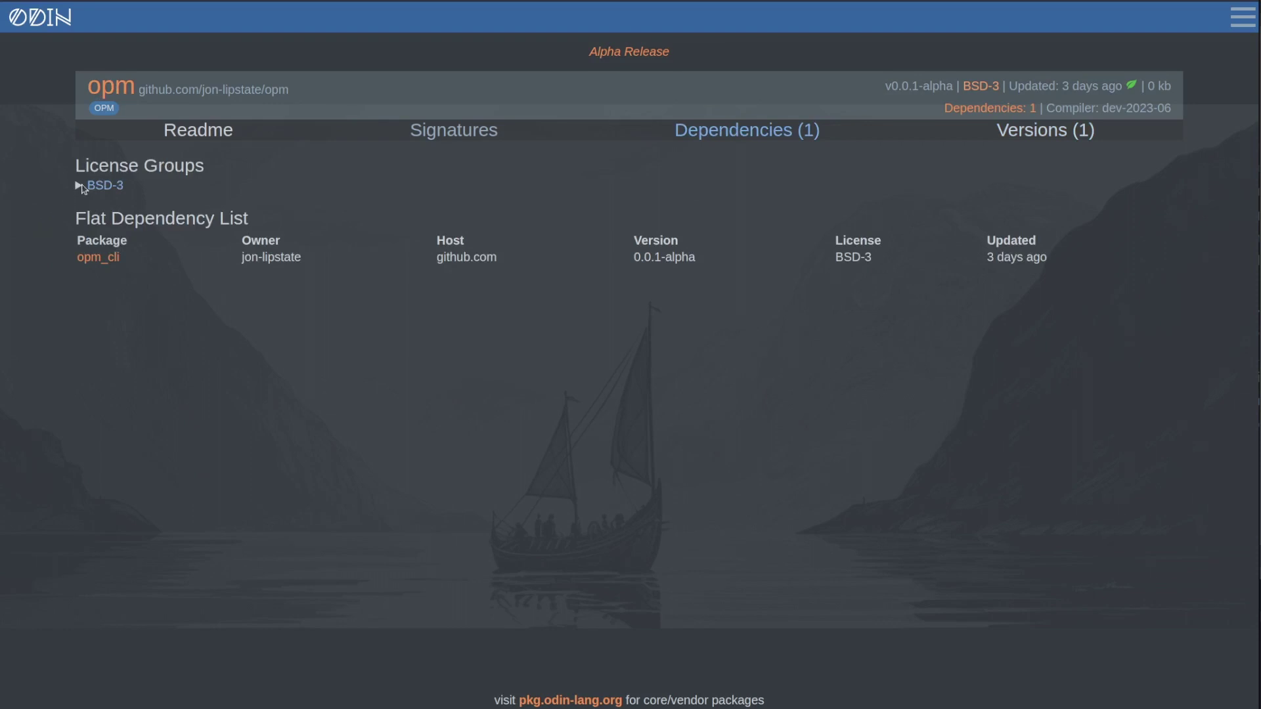
pyautogui.moveTo(76, 166); pyautogui.dragTo(185, 166)
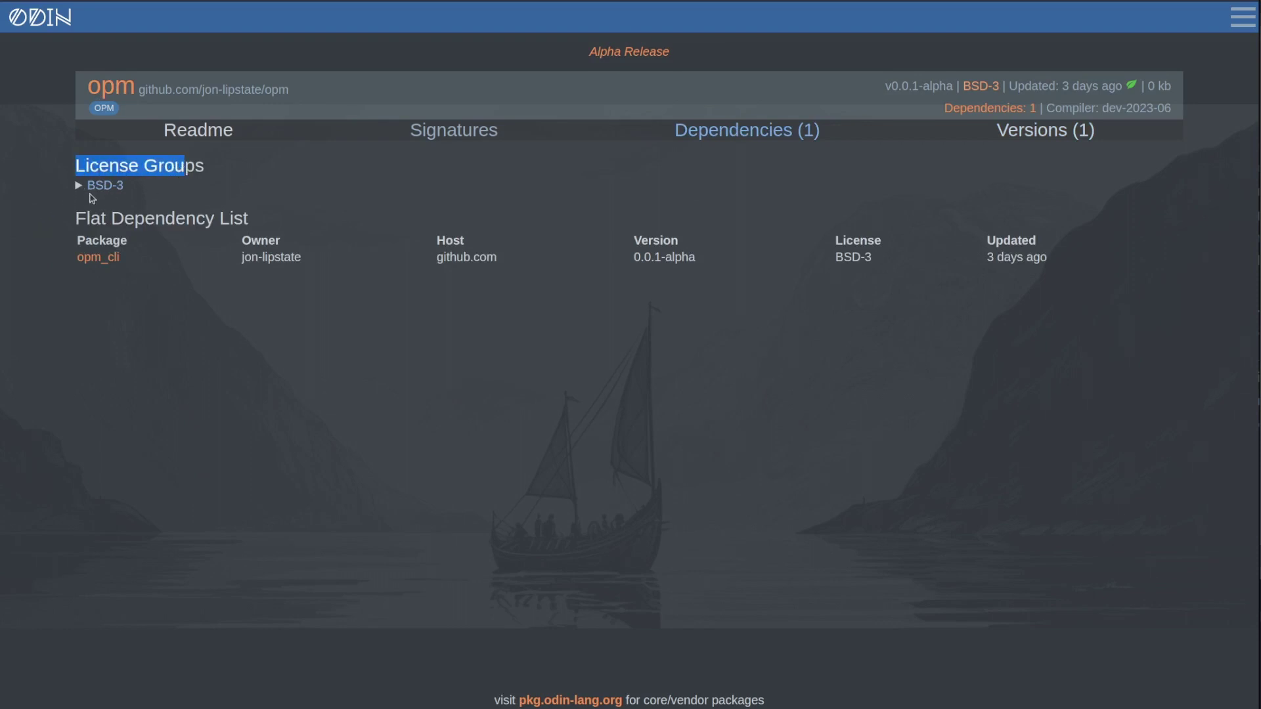
pyautogui.click(76, 185)
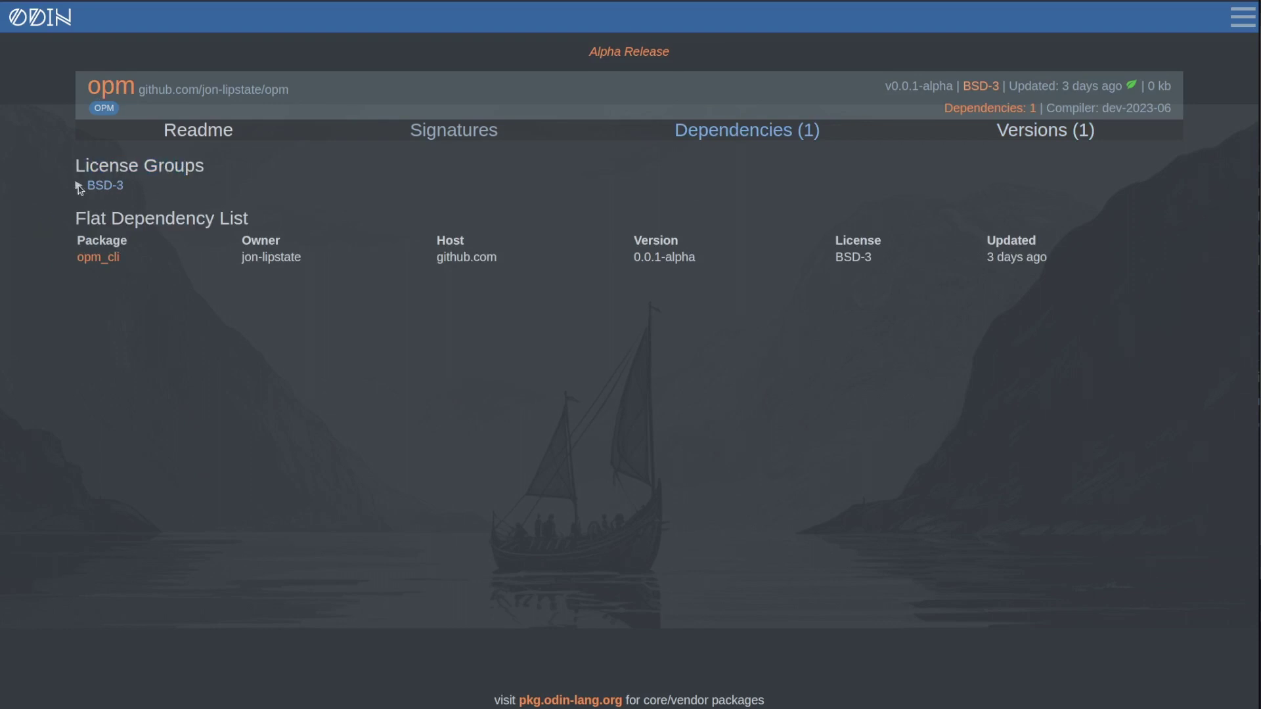
pyautogui.moveTo(90, 185); pyautogui.dragTo(263, 200)
pyautogui.click(110, 179)
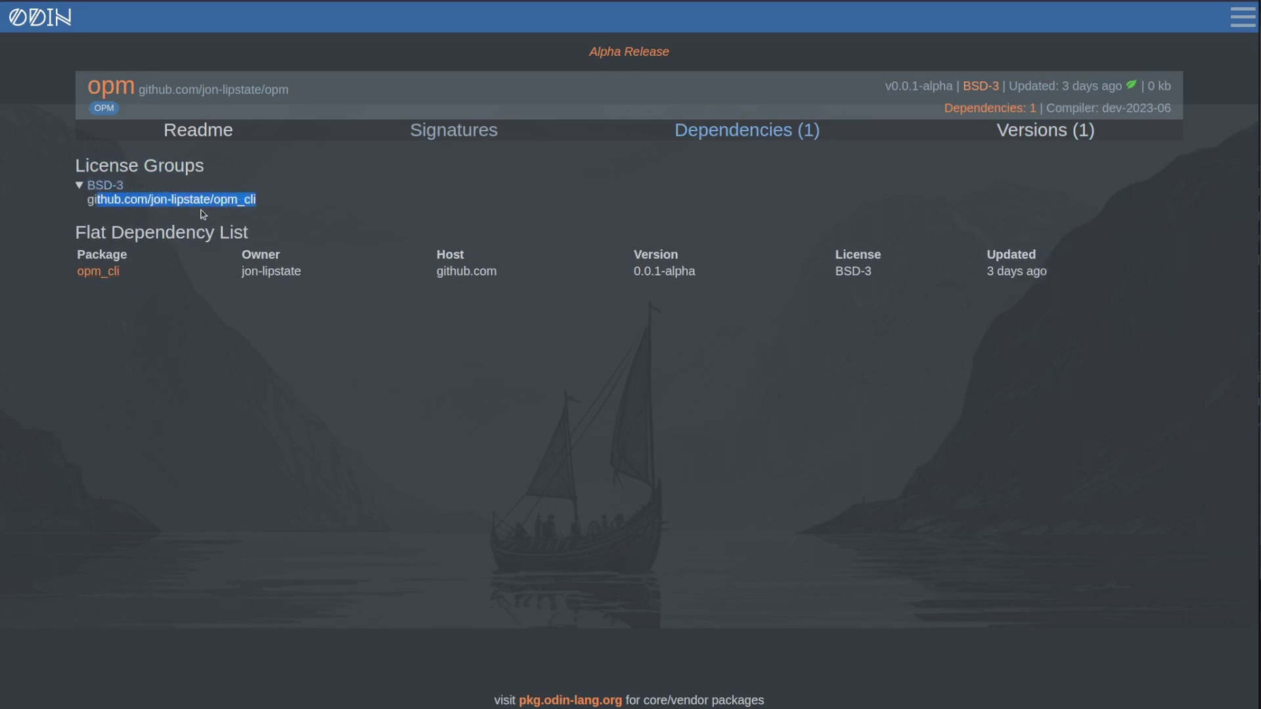
# Step: Review the flat dependency list, open the opm_cli package from it and show that package's version history
pyautogui.click(119, 234)
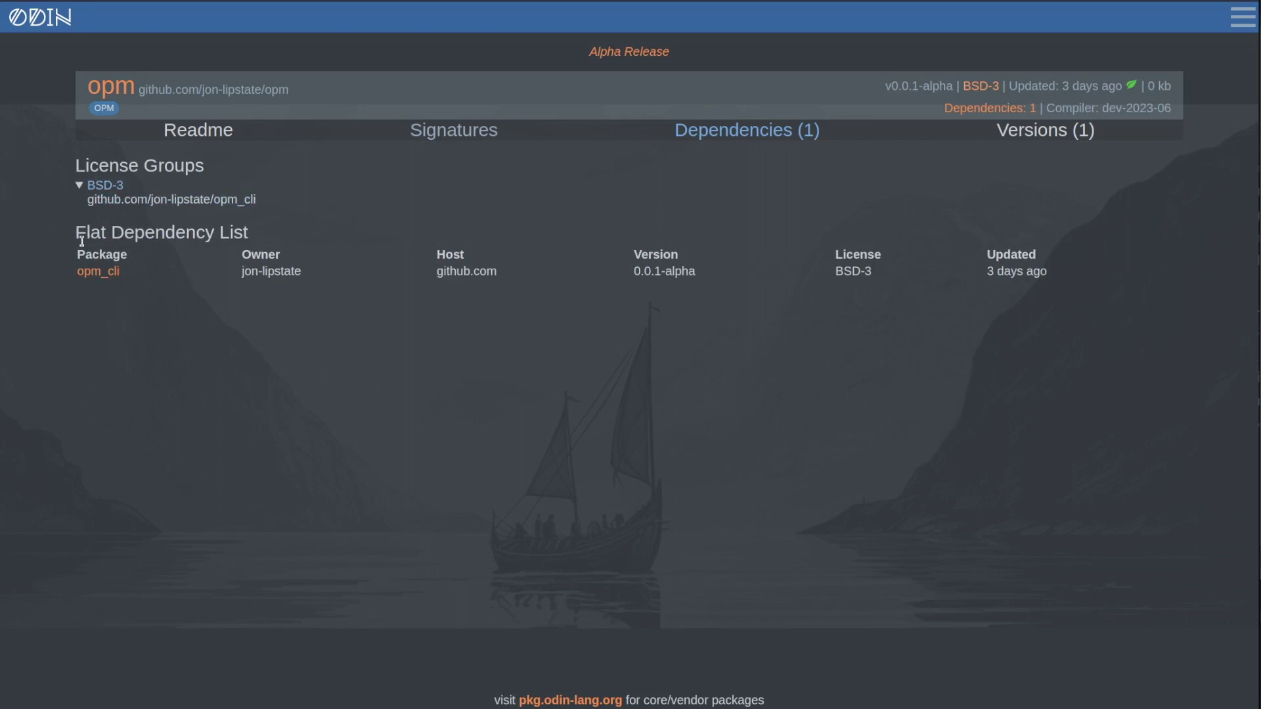
pyautogui.moveTo(74, 239); pyautogui.dragTo(256, 241)
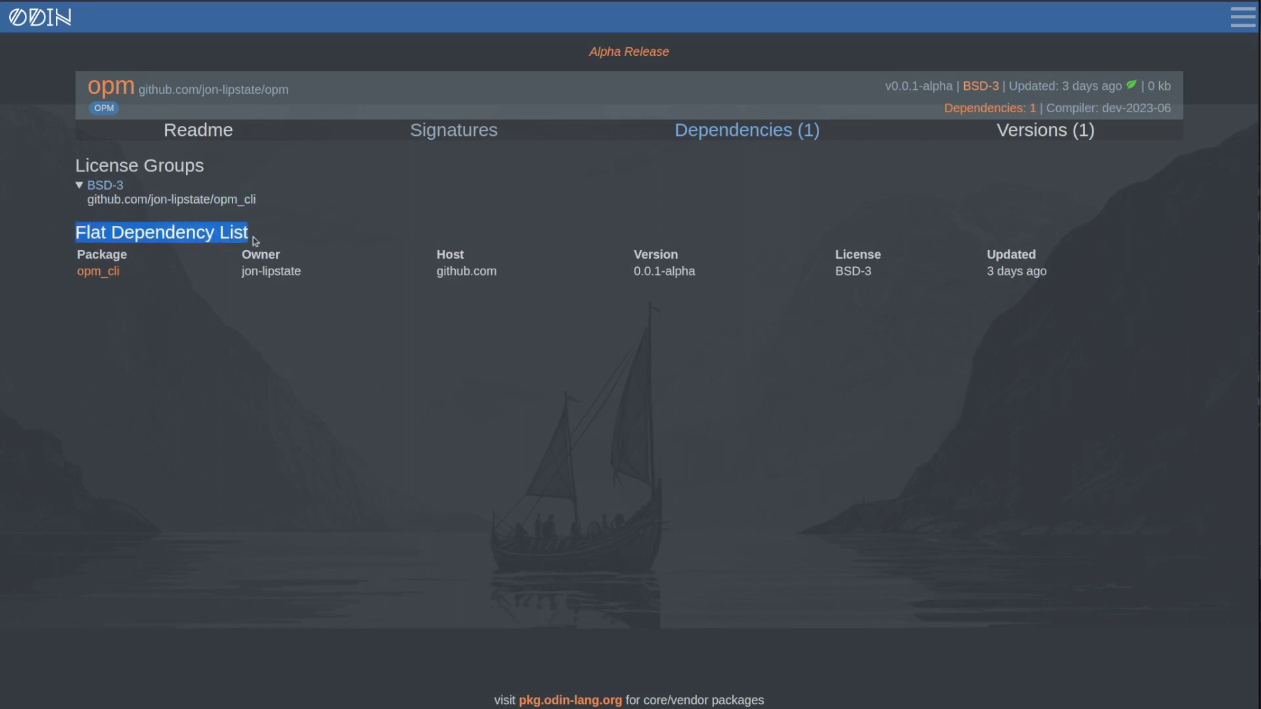
pyautogui.click(253, 330)
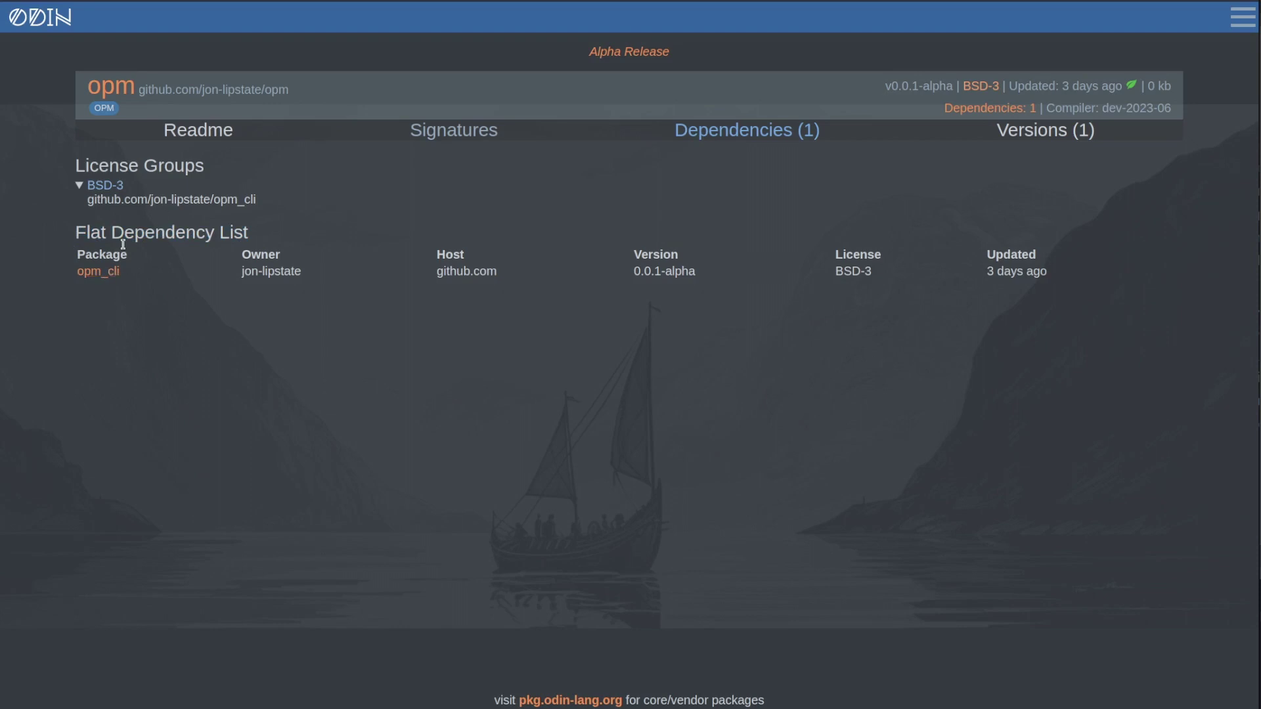
pyautogui.moveTo(643, 255); pyautogui.dragTo(670, 272)
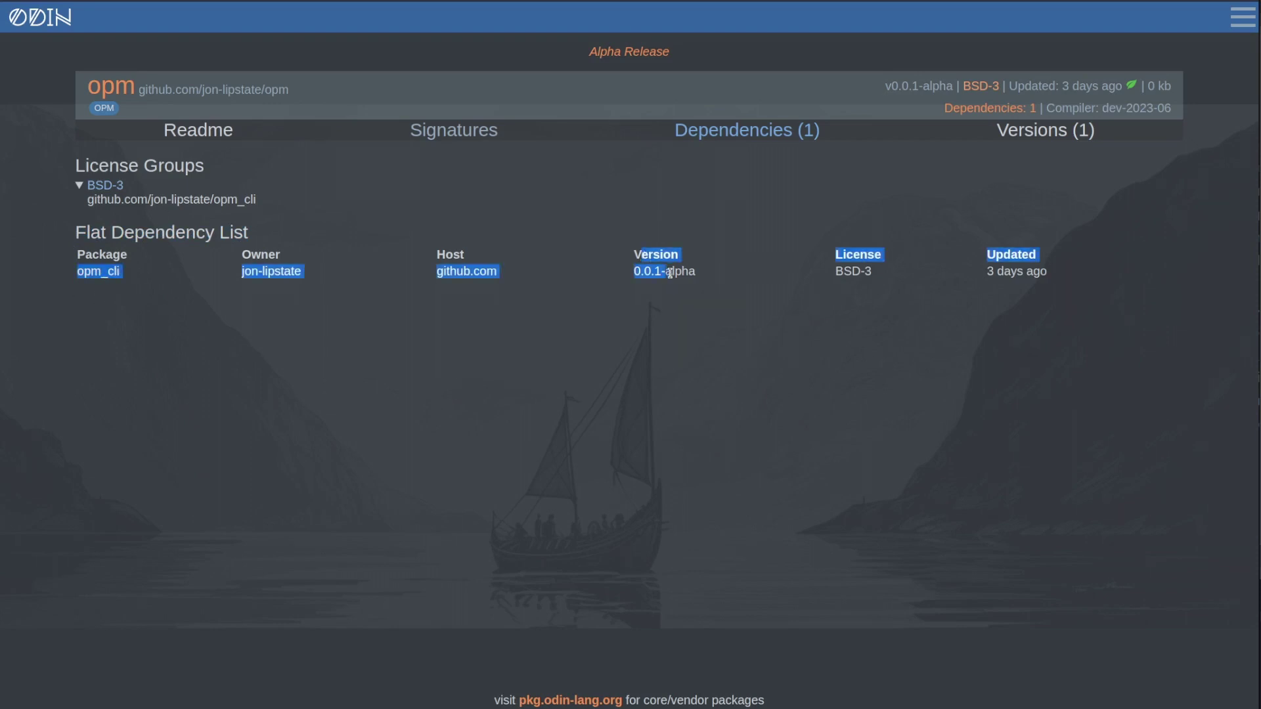
pyautogui.click(105, 273)
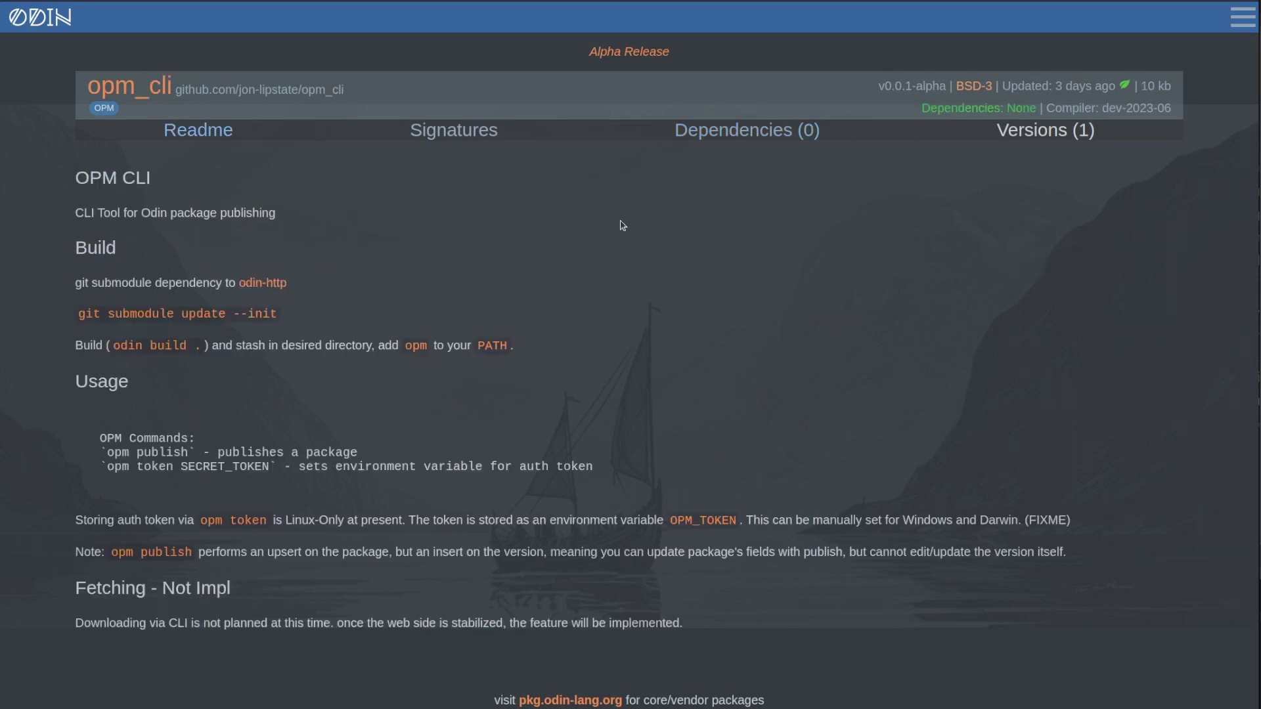
pyautogui.click(1028, 134)
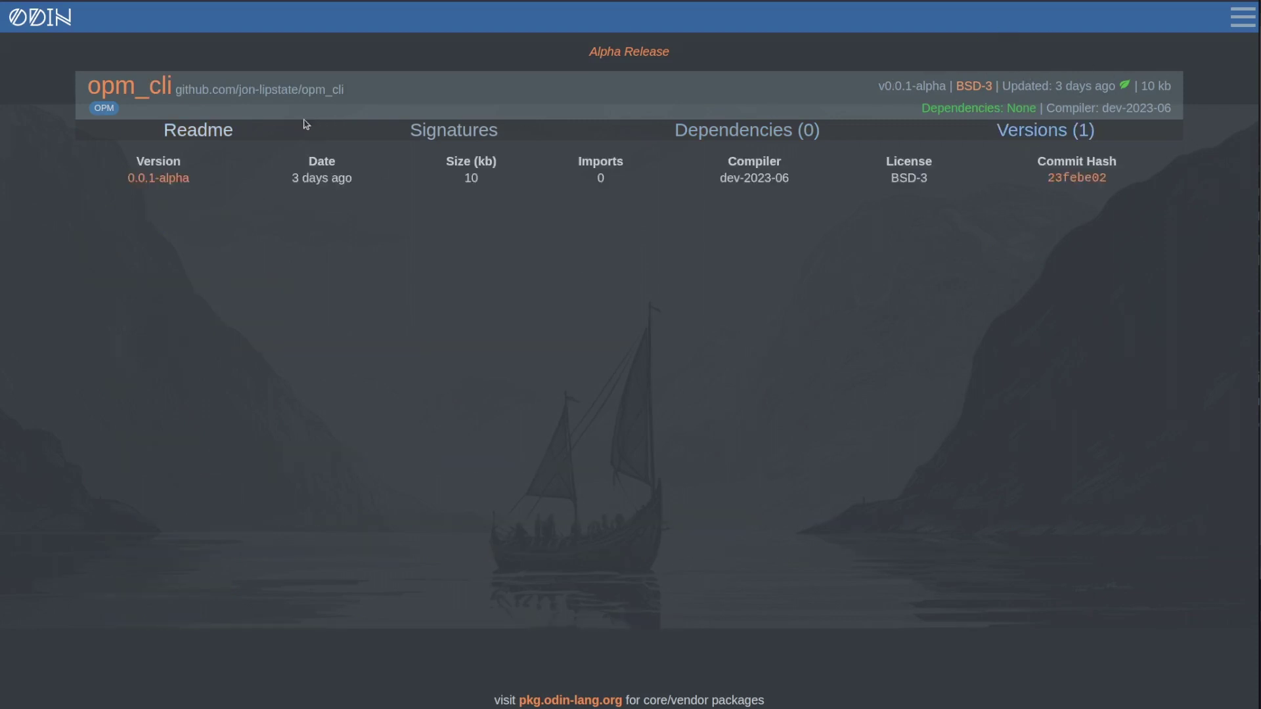
# Step: Browse the full list of packages in the registry and examine its entries
pyautogui.click(1244, 17)
pyautogui.click(654, 124)
pyautogui.moveTo(348, 262); pyautogui.dragTo(2, 125)
pyautogui.click(377, 304)
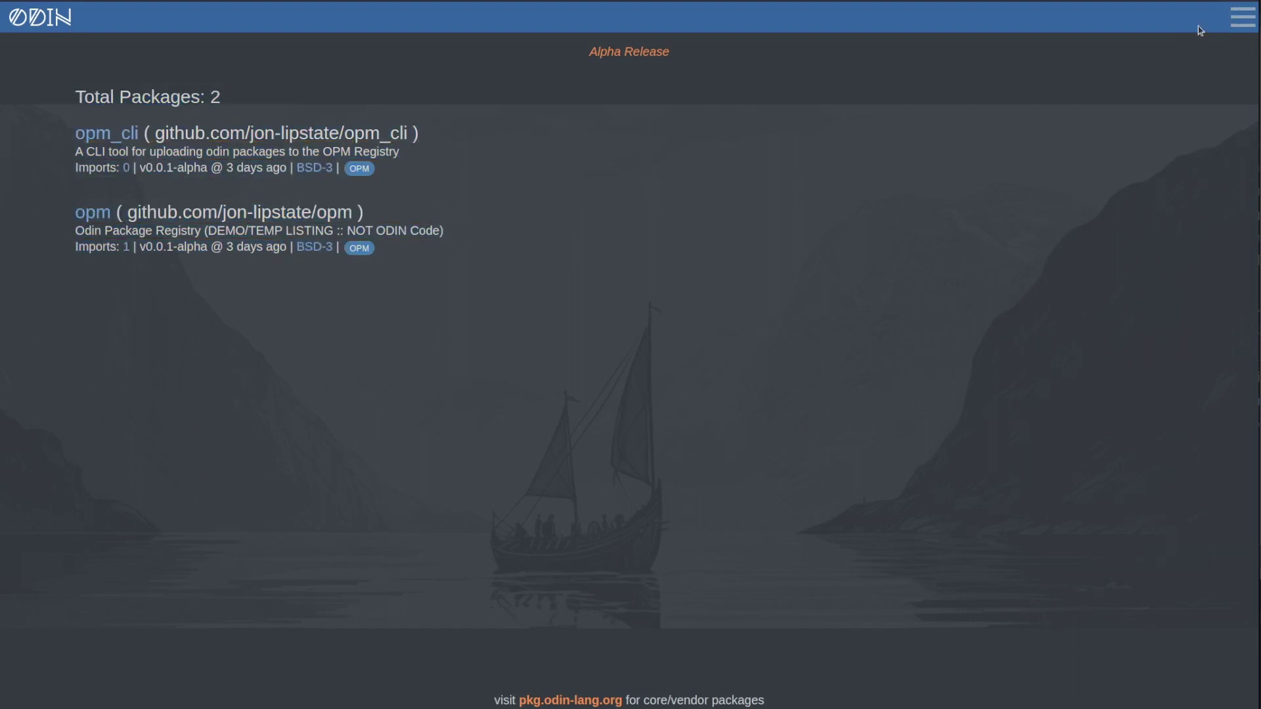
# Step: Sign in to the registry with the GitHub account
pyautogui.click(1242, 19)
pyautogui.click(634, 85)
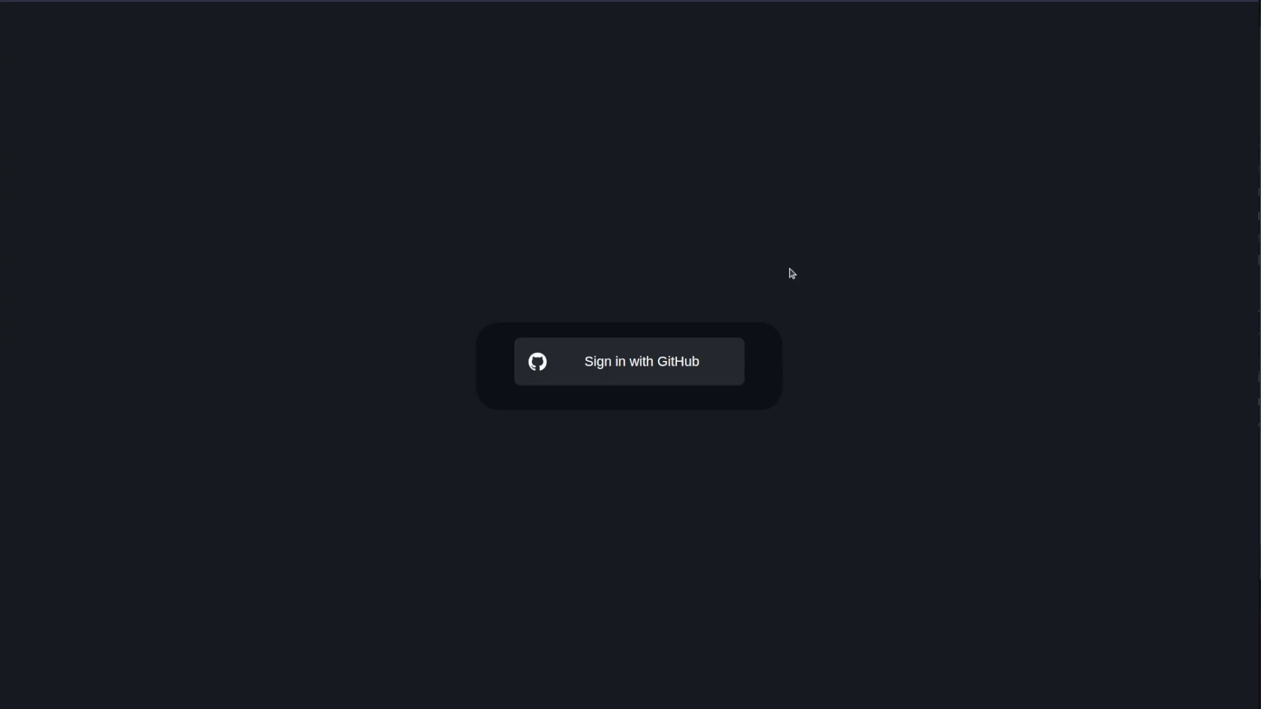
pyautogui.click(636, 364)
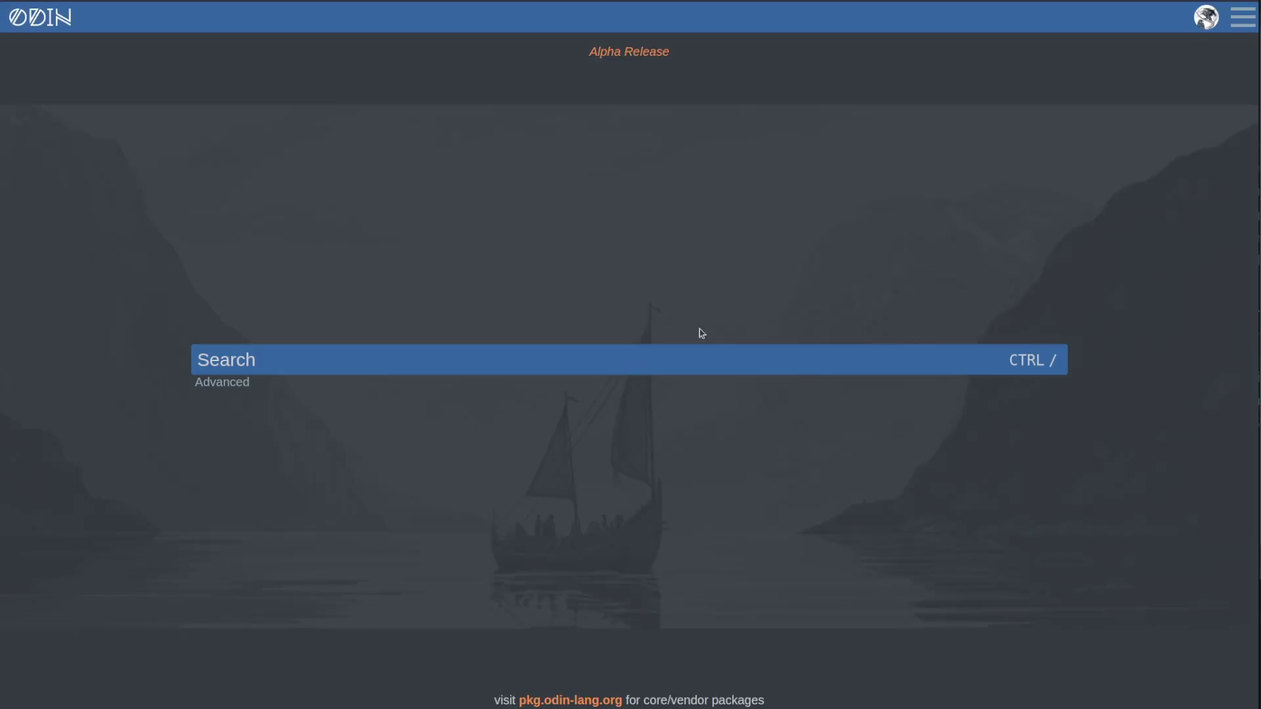
# Step: Generate a new CLI account token named deleteMe with full scopes
pyautogui.click(1240, 20)
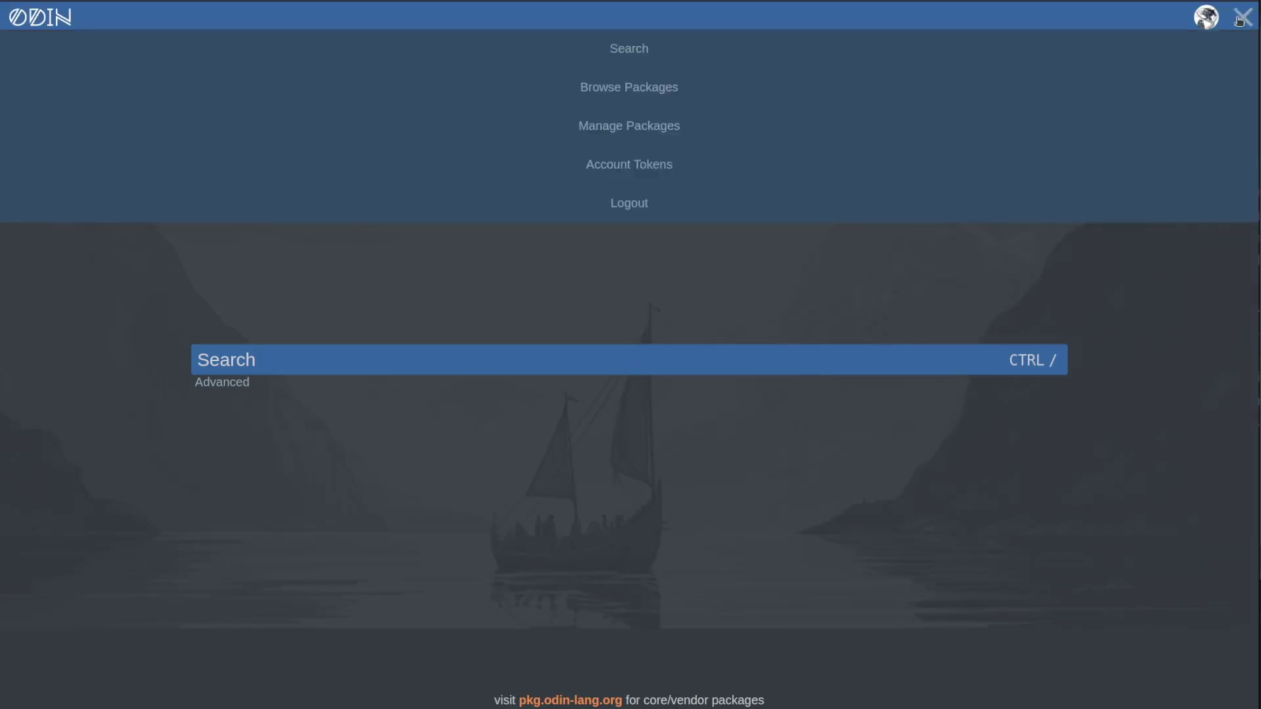
pyautogui.click(620, 166)
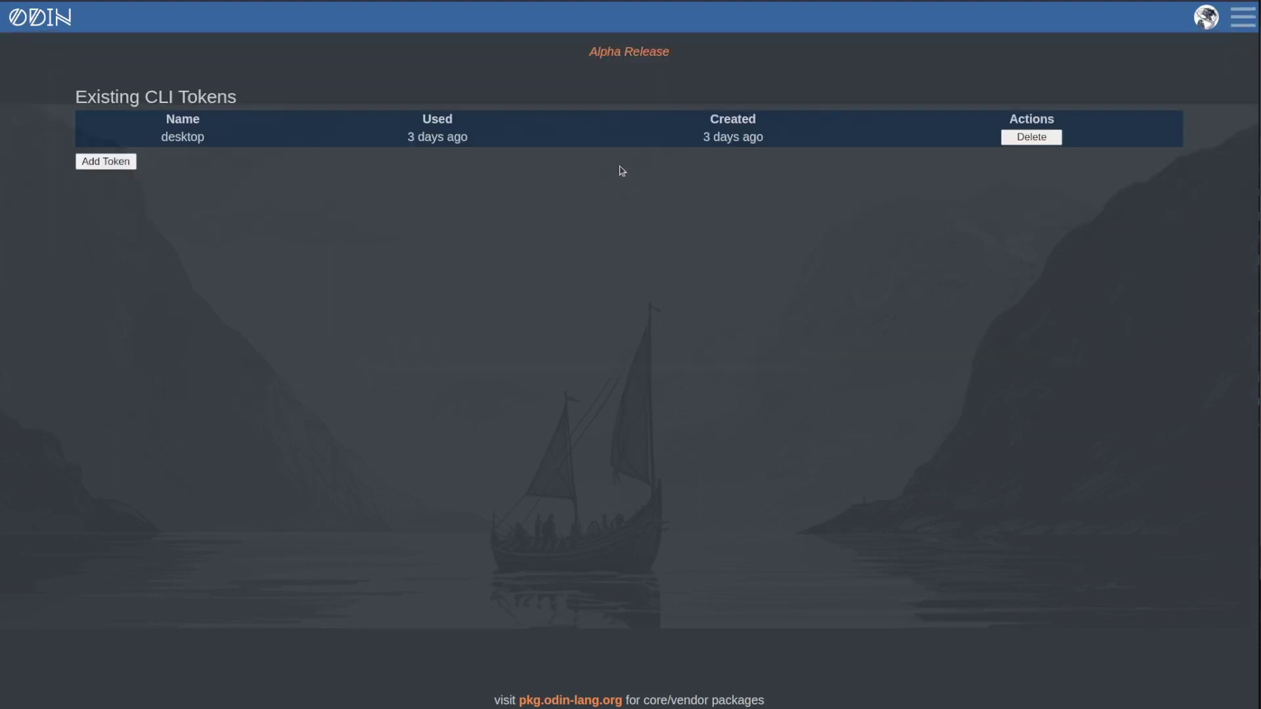
pyautogui.click(106, 161)
pyautogui.click(196, 119)
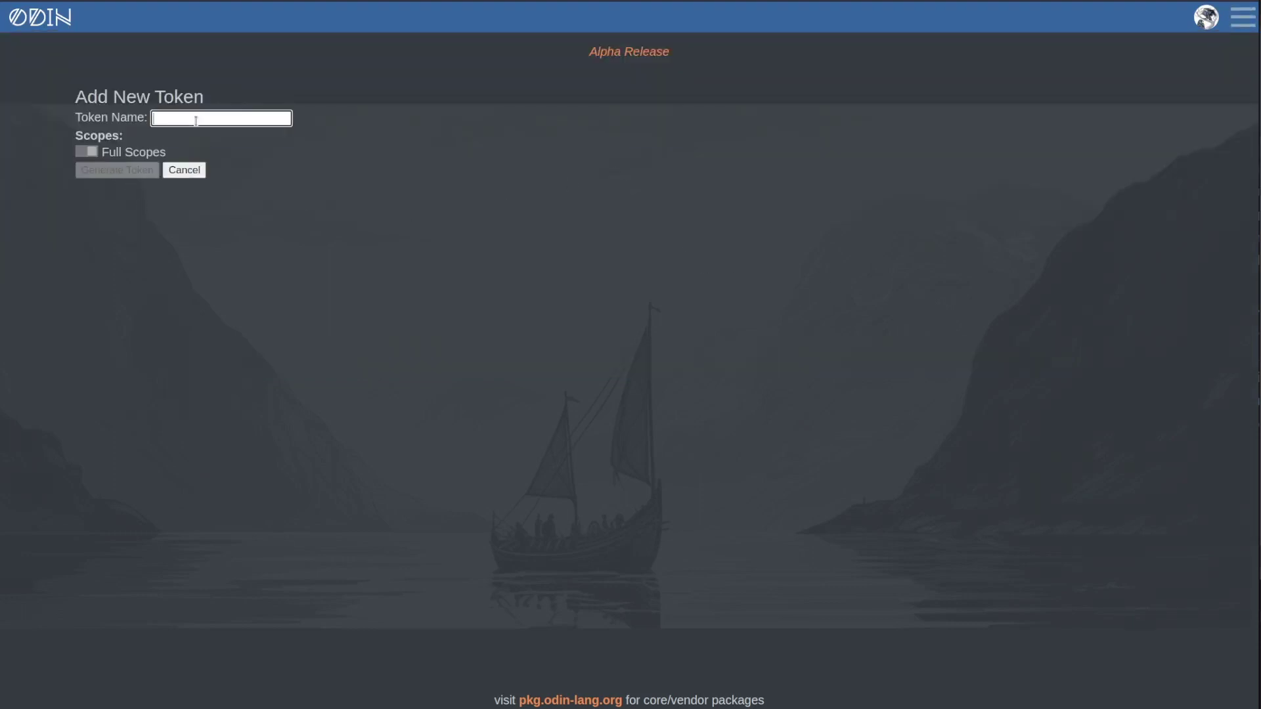
pyautogui.write('deleteMe')
pyautogui.click(131, 172)
# Step: Highlight the new token's value and copy warning, and delete the deleteMe token from the existing CLI tokens
pyautogui.moveTo(478, 122); pyautogui.dragTo(846, 123)
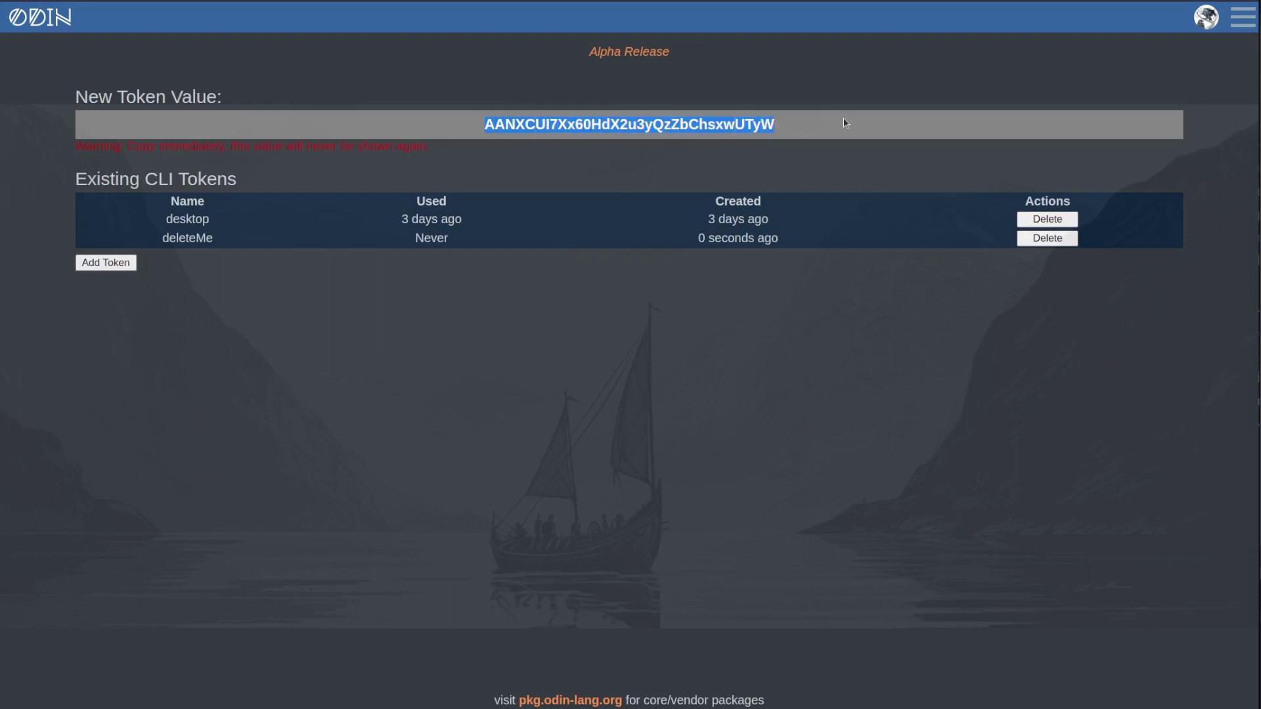
pyautogui.moveTo(183, 145); pyautogui.dragTo(705, 119)
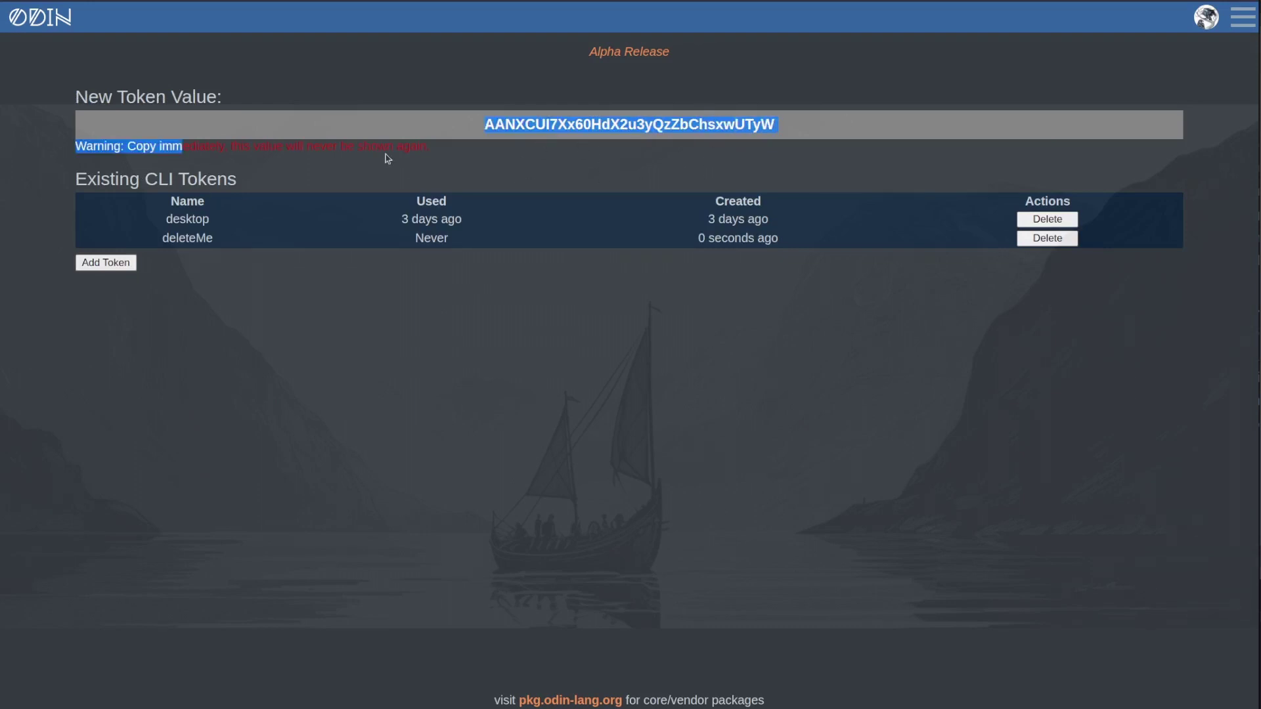
pyautogui.keyDown('shift'); pyautogui.click(470, 131); pyautogui.keyUp('shift')
pyautogui.moveTo(169, 238); pyautogui.dragTo(213, 239)
pyautogui.click(1059, 239)
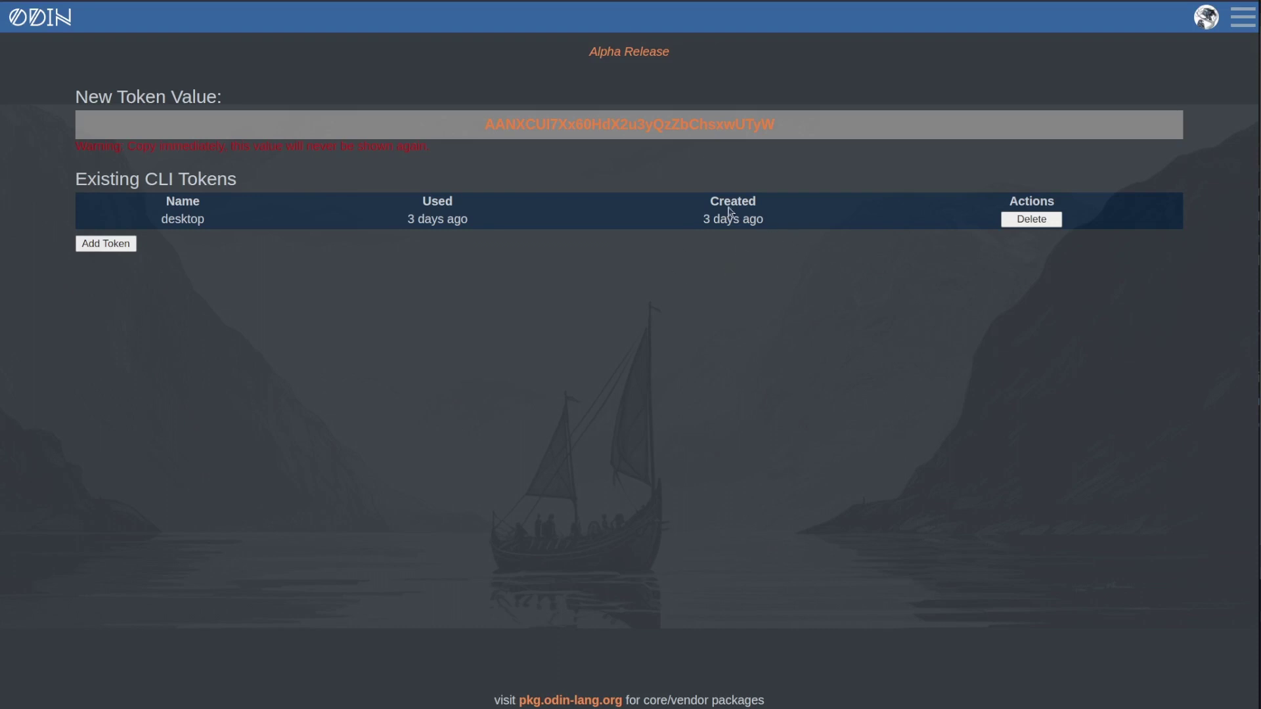
pyautogui.doubleClick(668, 126)
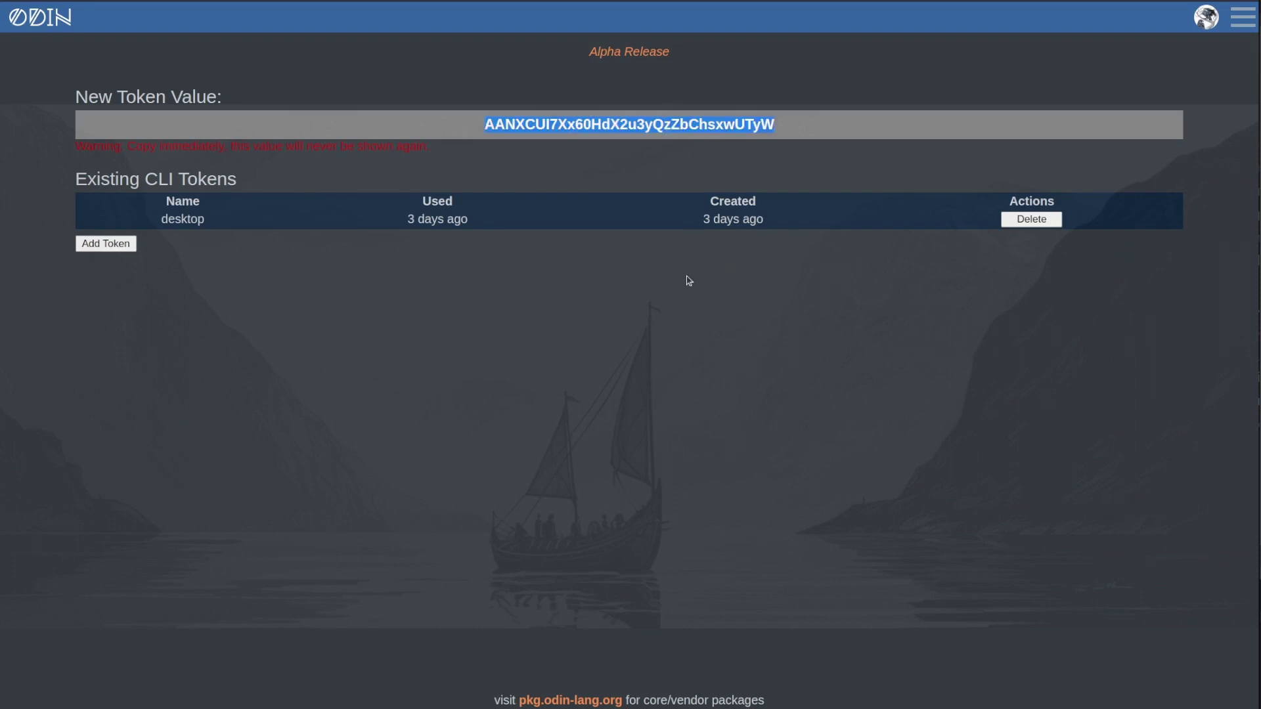
# Step: Go to the package management page and enable package deletion for both opm and opm_cli
pyautogui.hotkey('alt', 'Left')
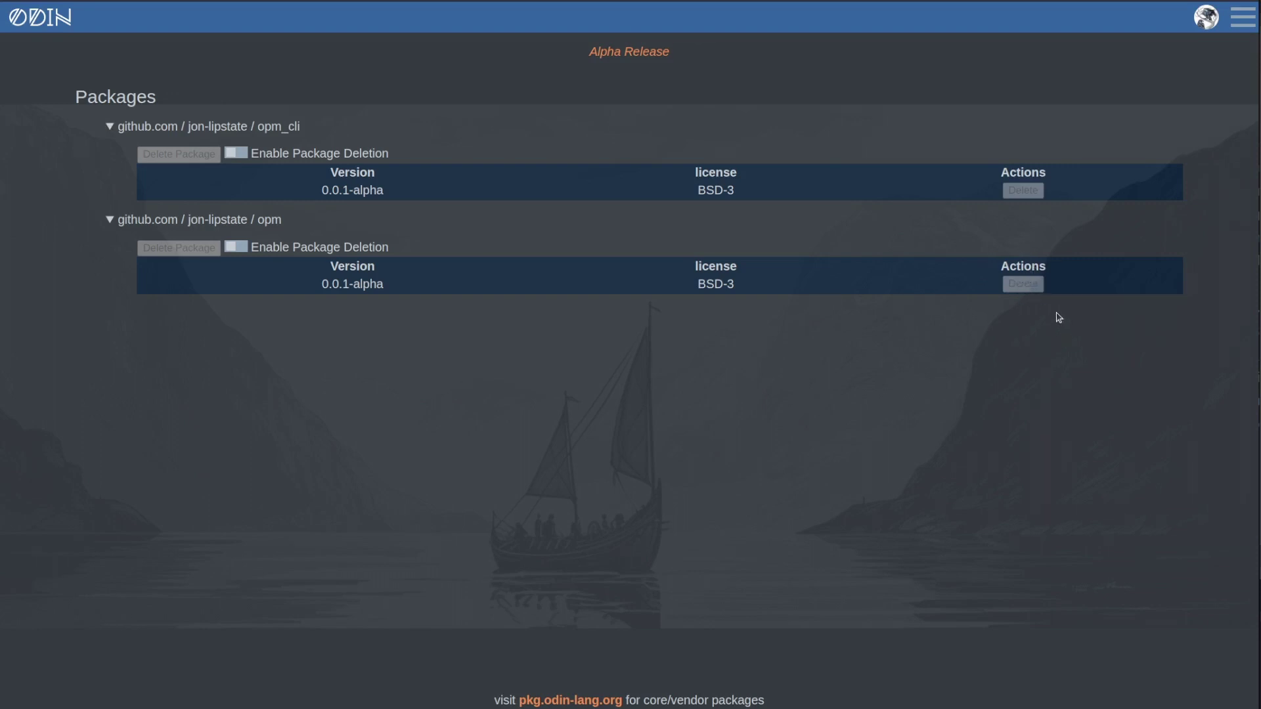
pyautogui.click(238, 247)
pyautogui.click(241, 155)
# Step: Collapse the opm and opm_cli entries, and expand opm_cli again to examine its deletion controls and version row
pyautogui.click(266, 221)
pyautogui.doubleClick(269, 126)
pyautogui.click(263, 128)
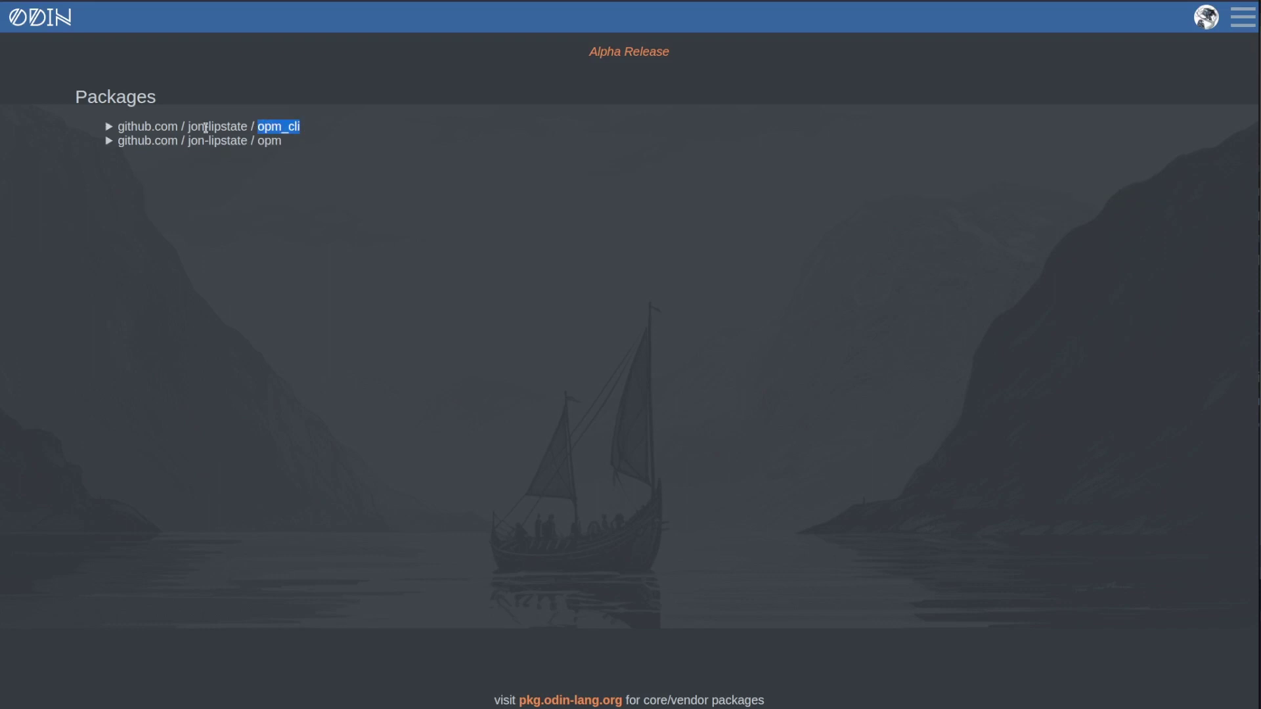
pyautogui.click(227, 127)
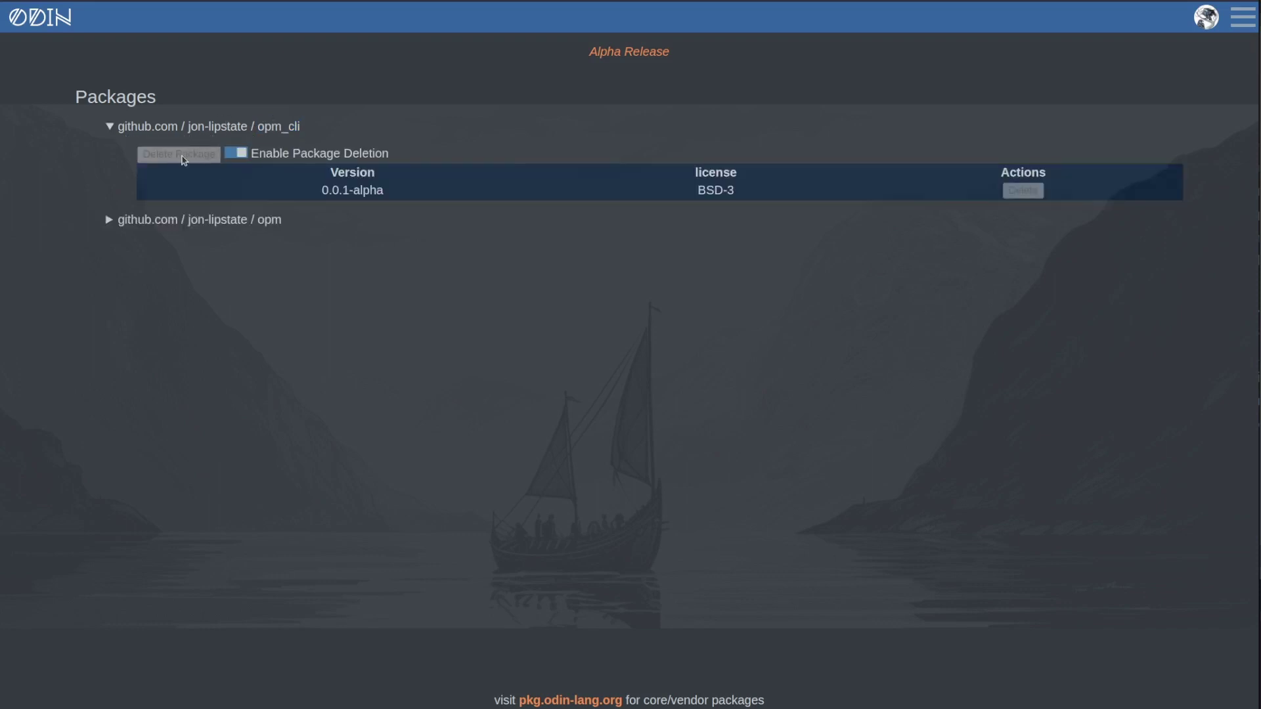
pyautogui.click(320, 190)
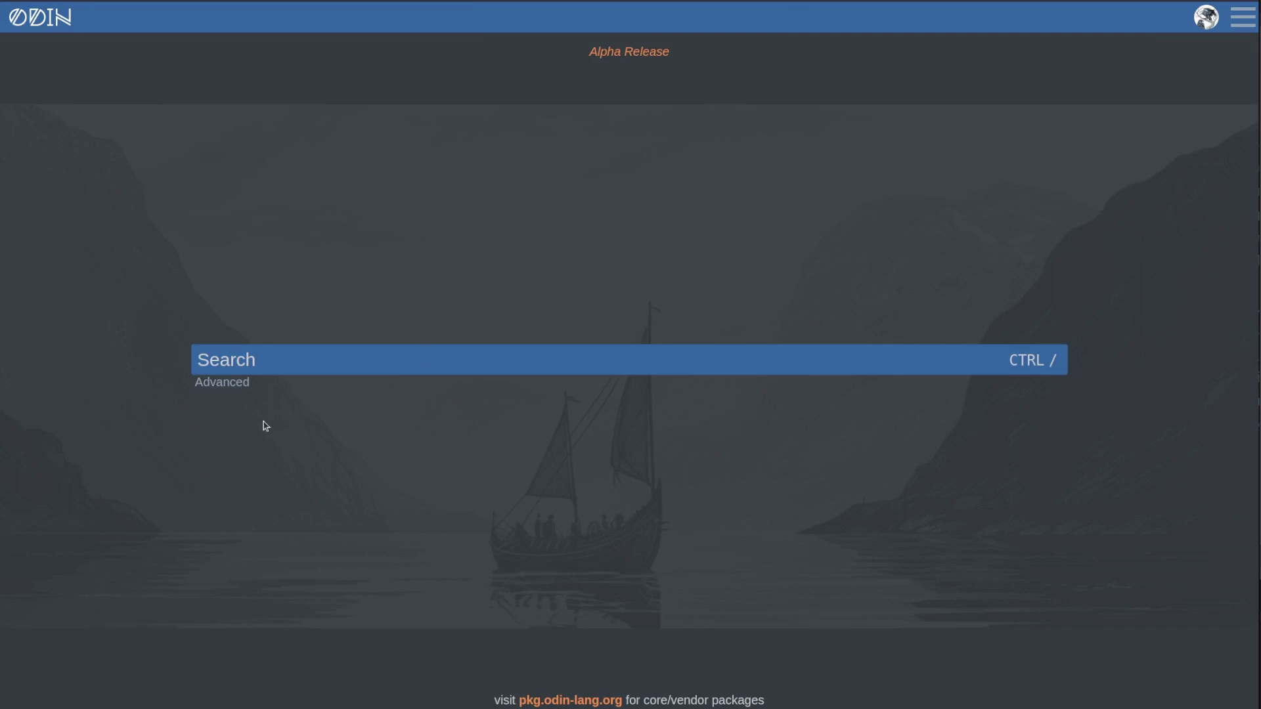
# Step: Search the registry for cl, and repeat the search with the full term cli
pyautogui.click(320, 354)
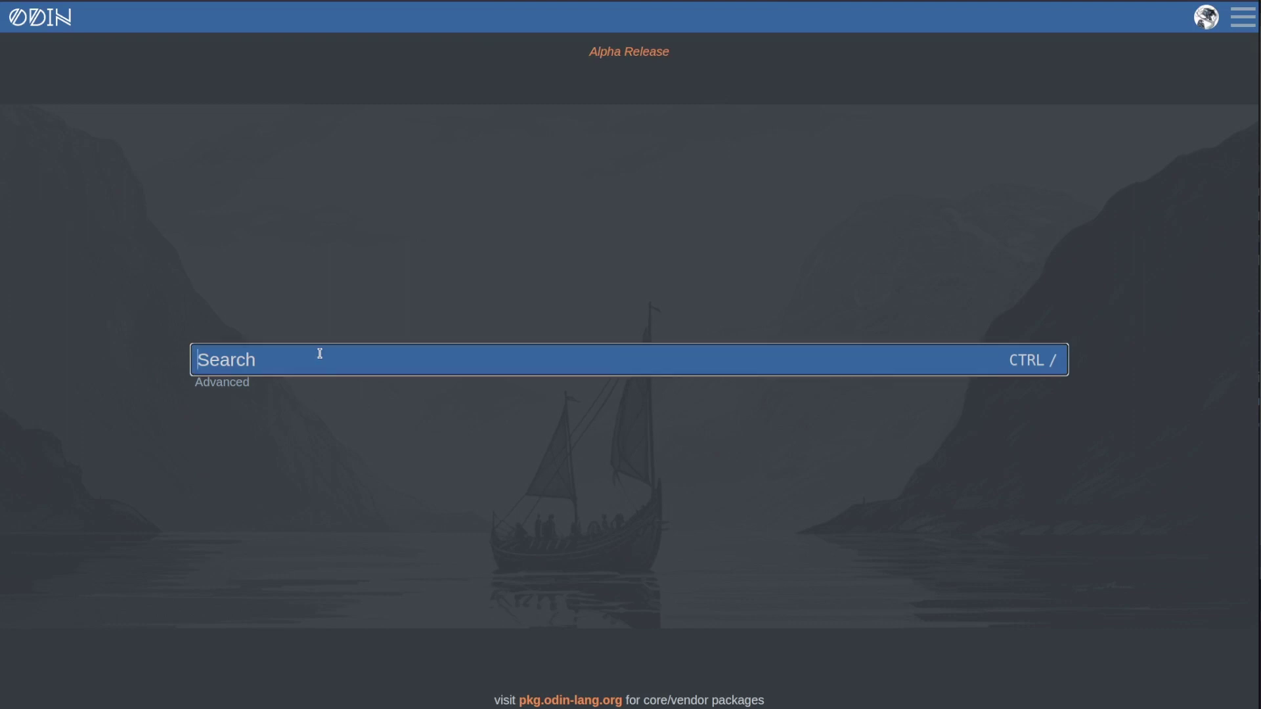
pyautogui.write('cl')
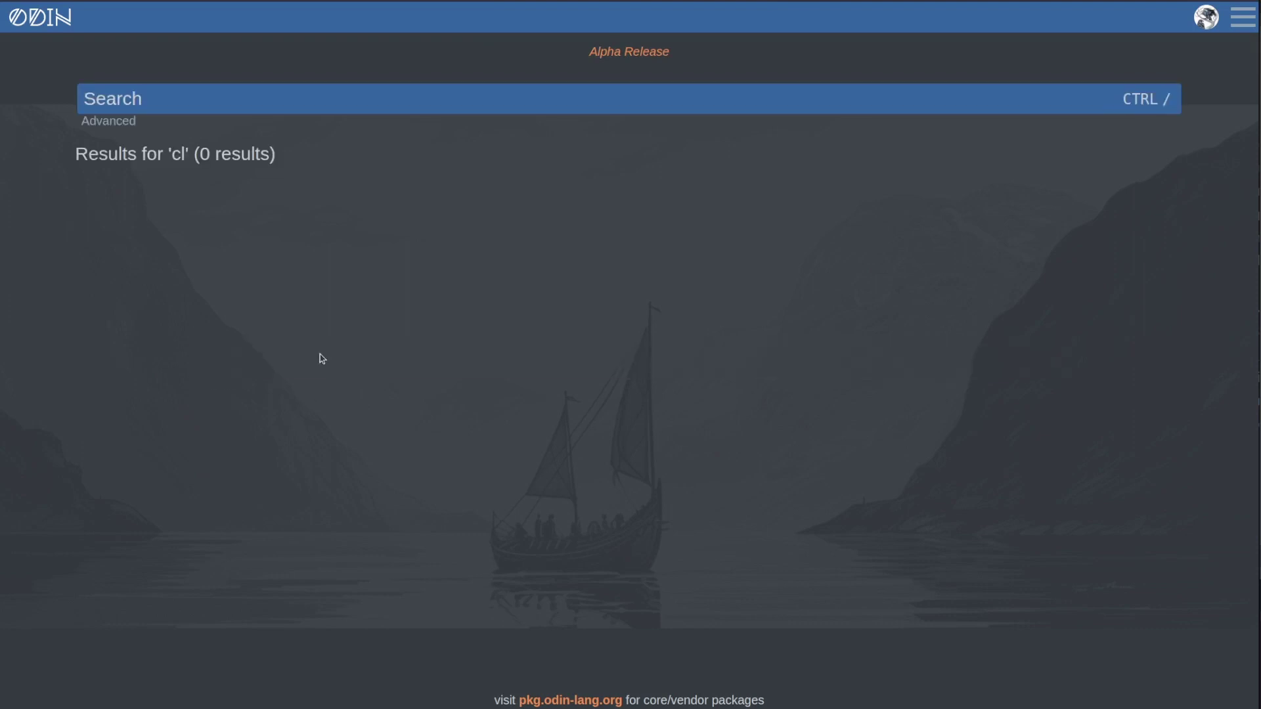
pyautogui.moveTo(145, 155); pyautogui.dragTo(230, 154)
pyautogui.click(179, 106)
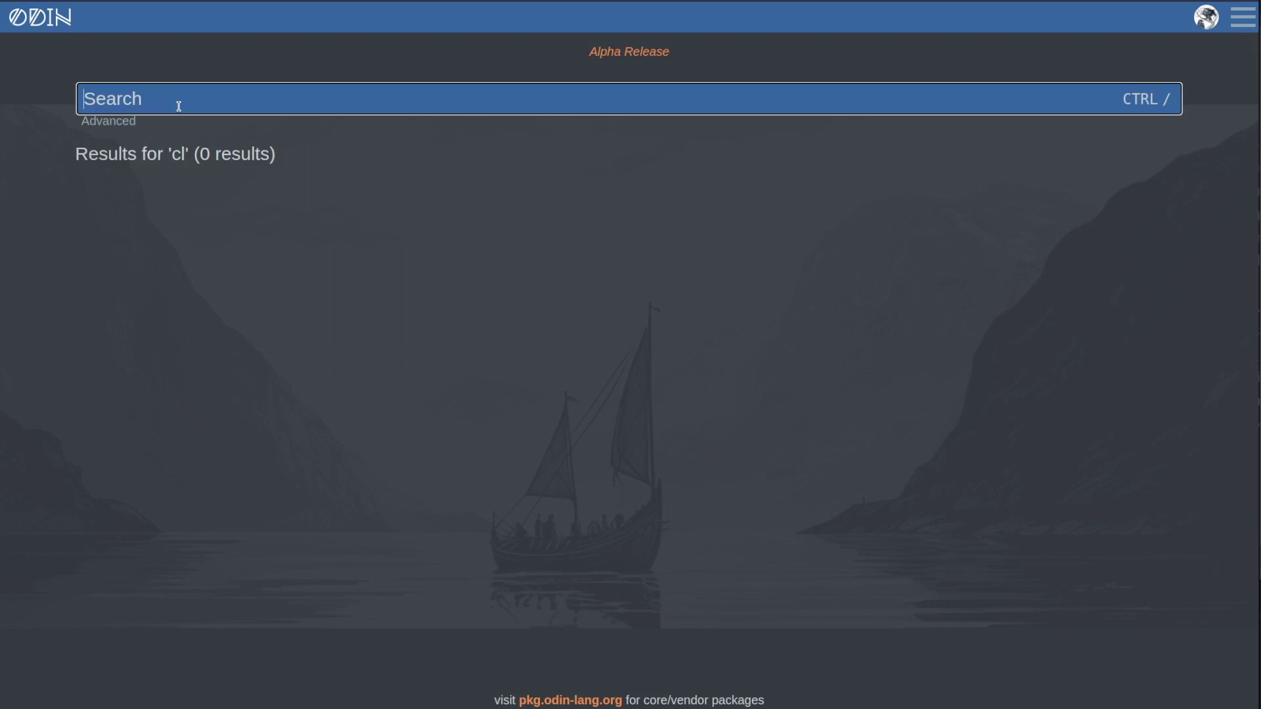
pyautogui.write('cli')
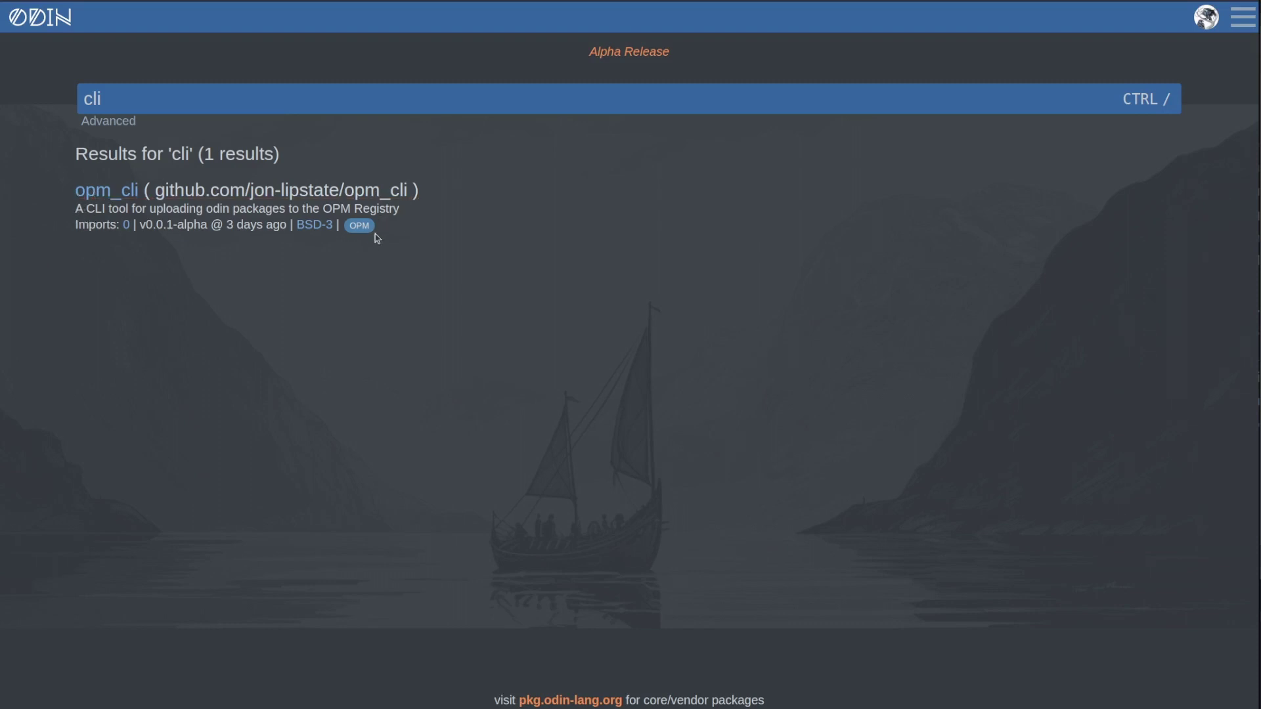
# Step: Switch to VS Code, show mod.pkg, and highlight its version, description, url, readme, license, keywords and dependencies entries
pyautogui.click(1243, 16)
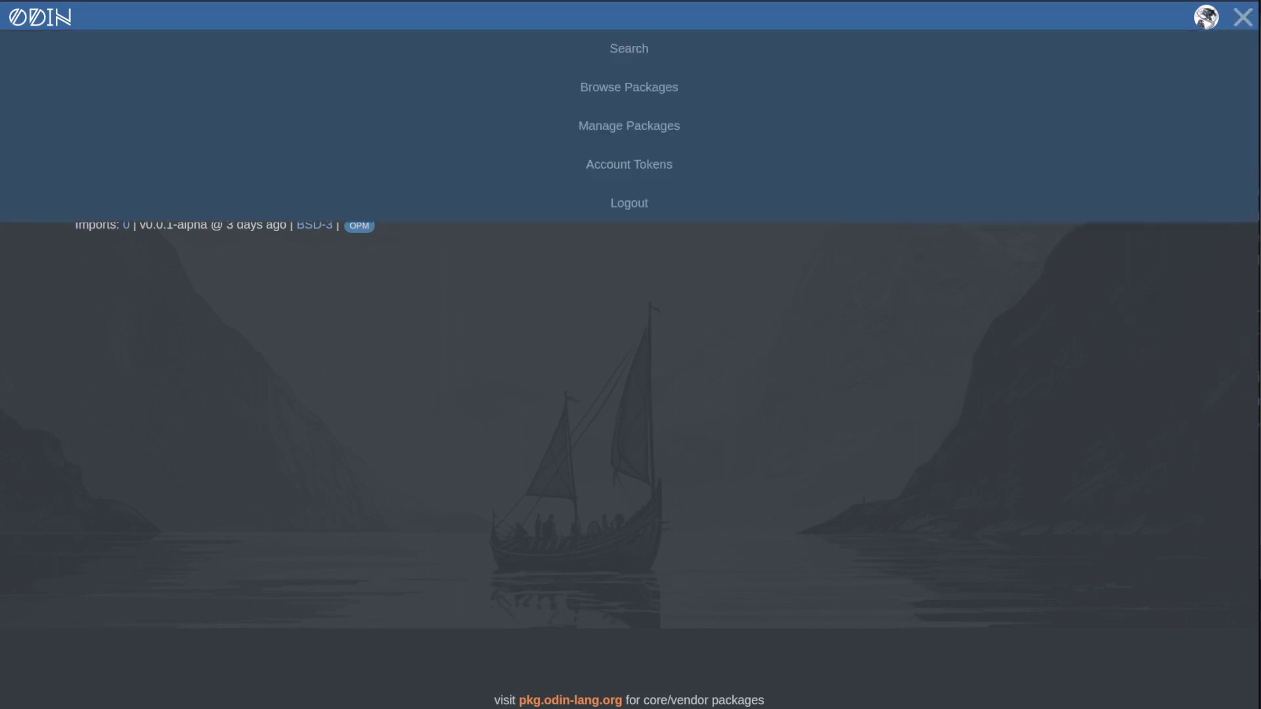
pyautogui.hotkey('alt', 'Tab')
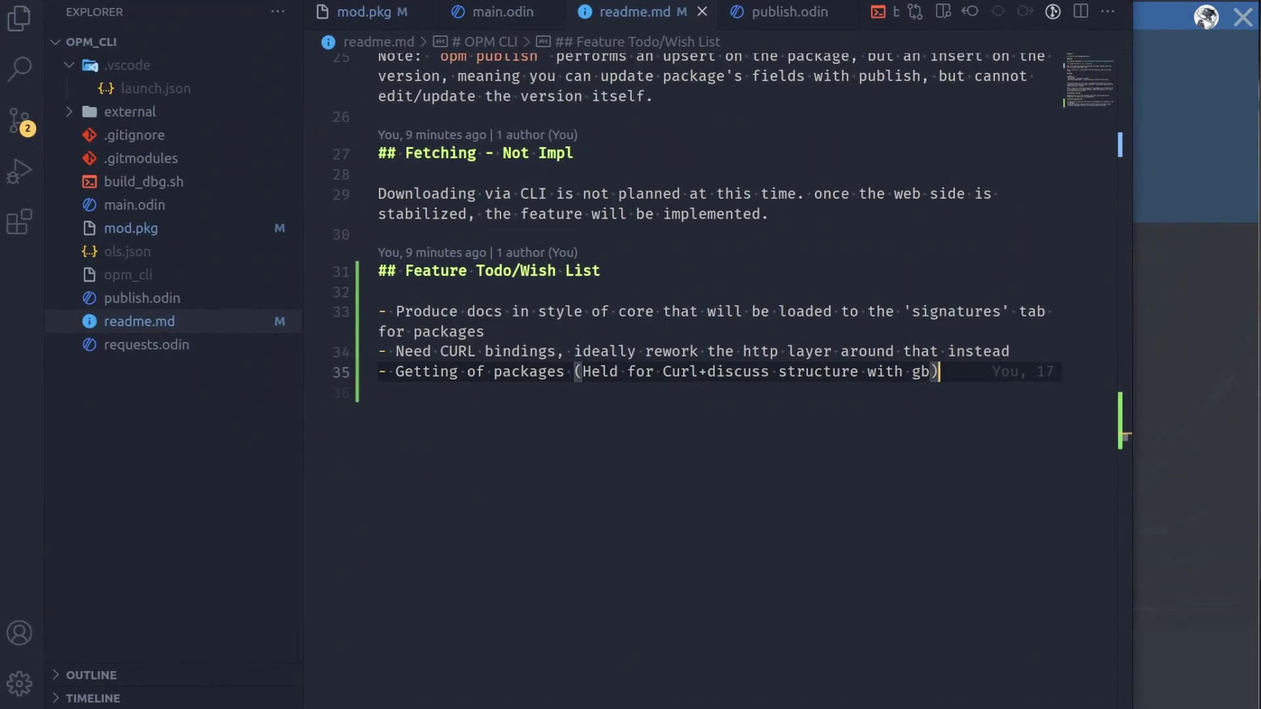
pyautogui.hotkey('ctrl', 'Tab')
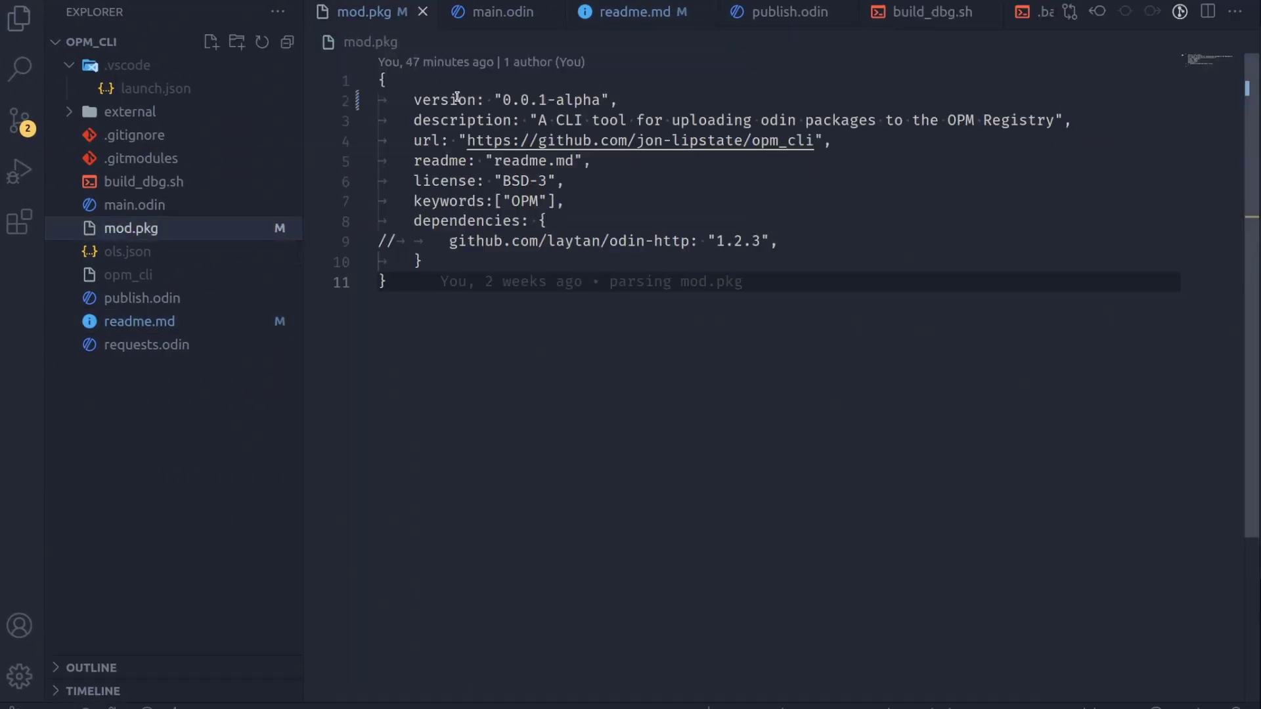
pyautogui.tripleClick(415, 98)
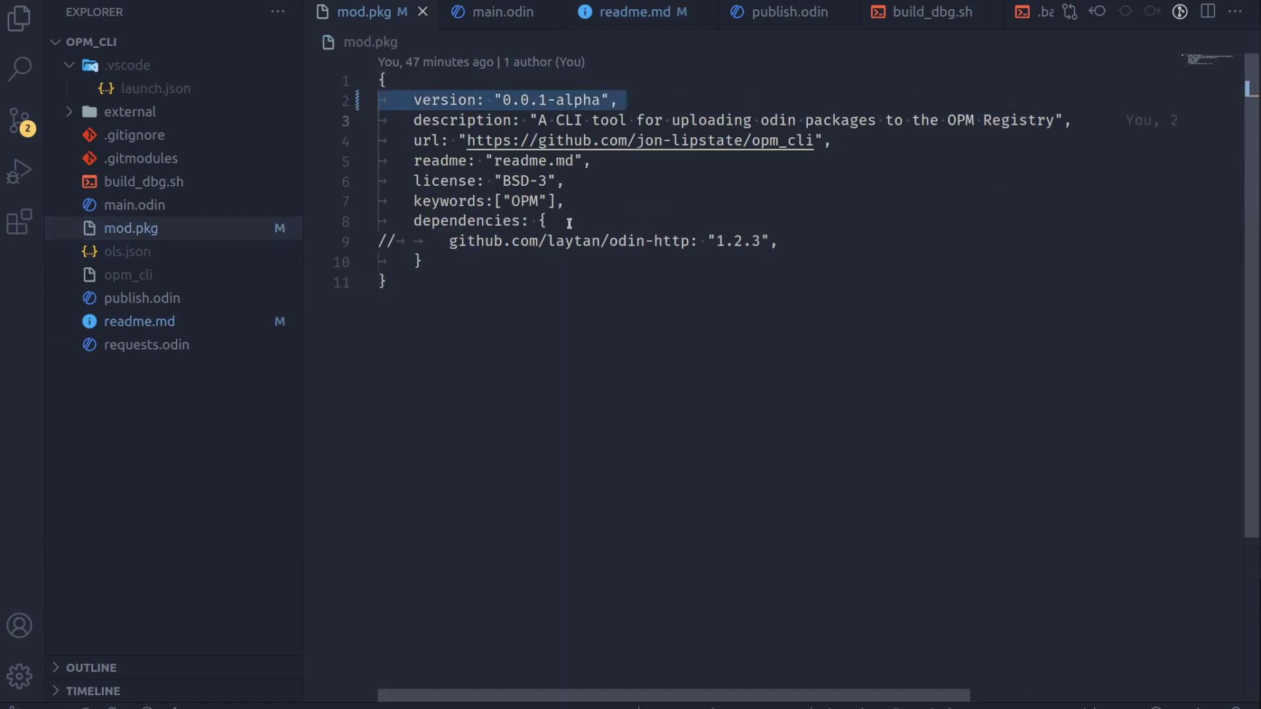
pyautogui.doubleClick(470, 120)
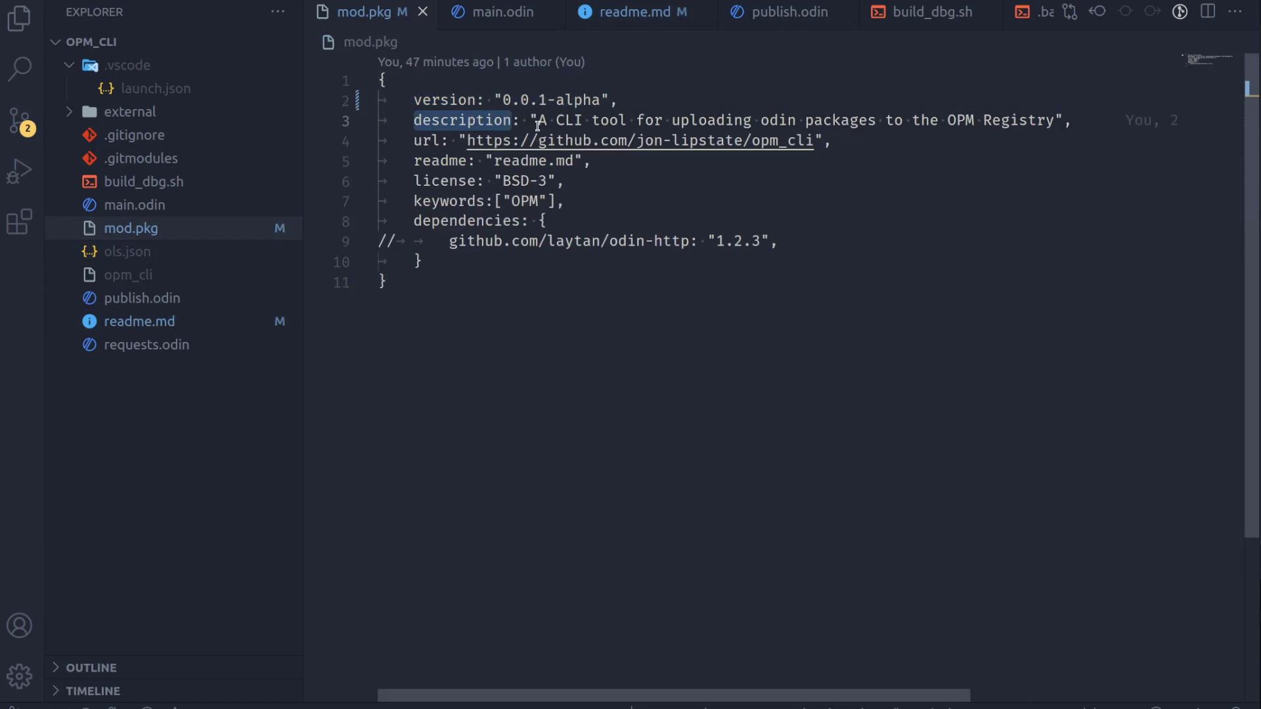
pyautogui.moveTo(531, 122); pyautogui.dragTo(860, 141)
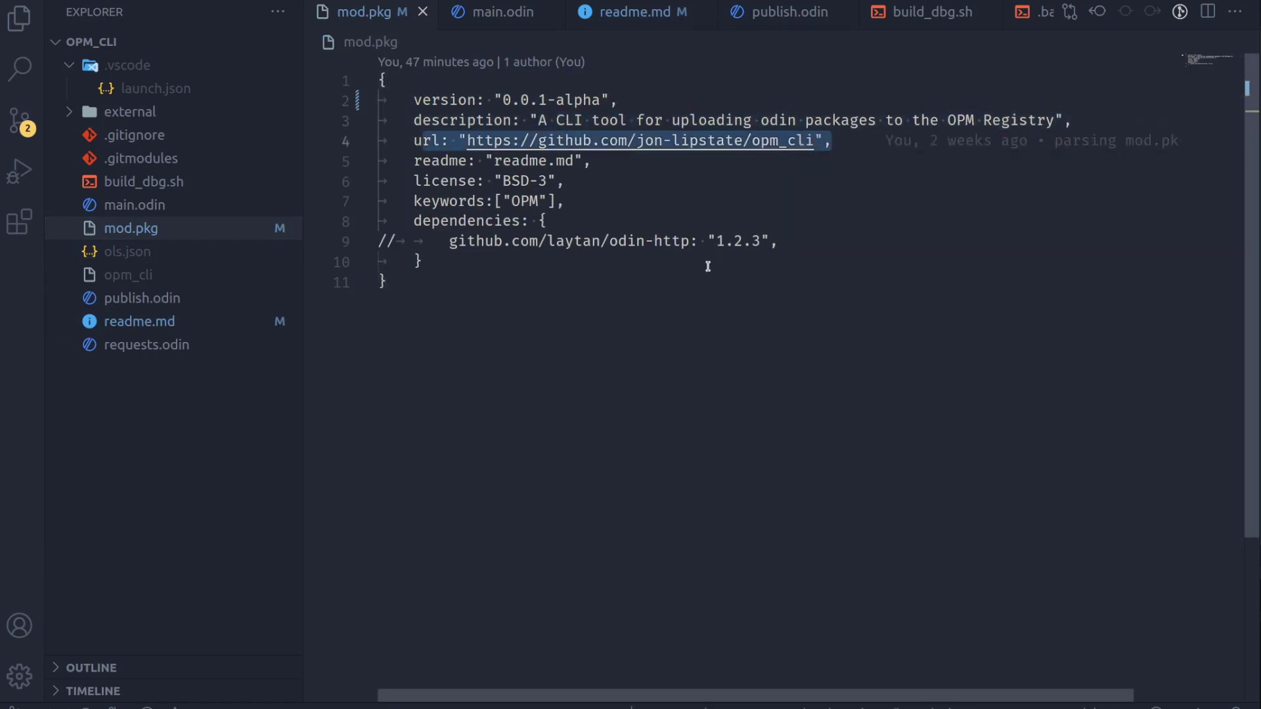
pyautogui.moveTo(593, 161); pyautogui.dragTo(486, 162)
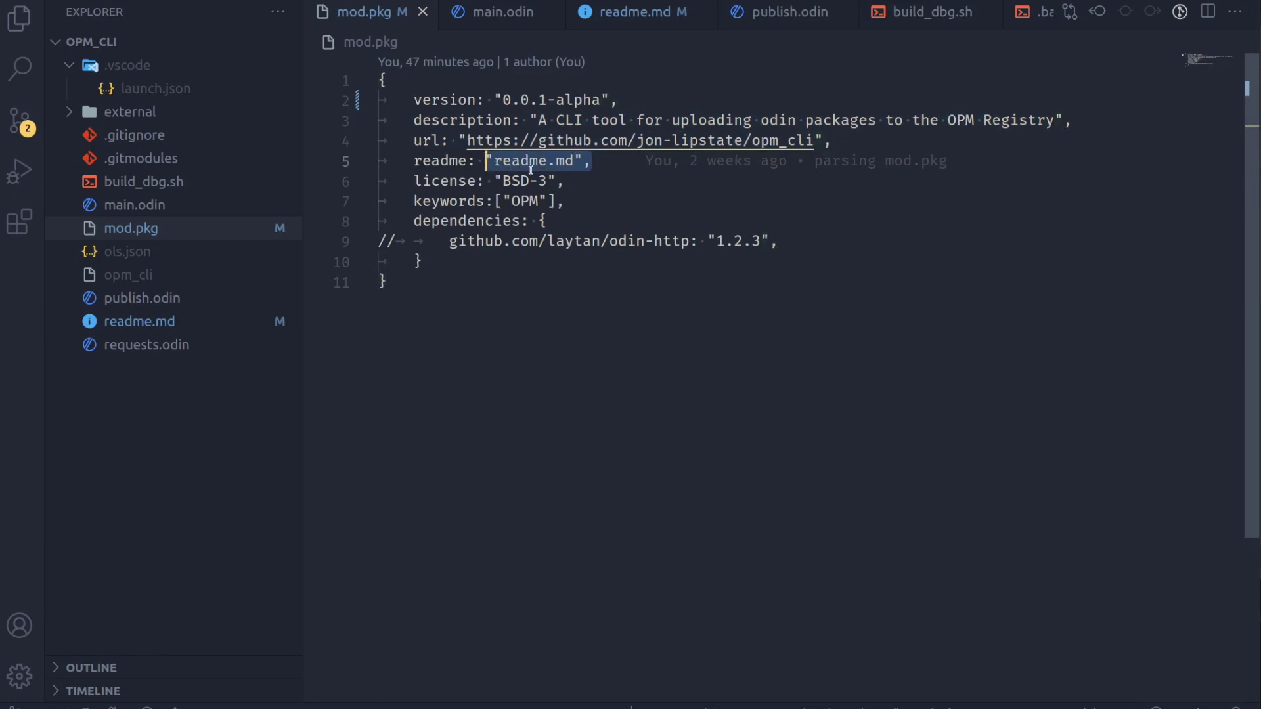
pyautogui.moveTo(564, 181); pyautogui.dragTo(494, 181)
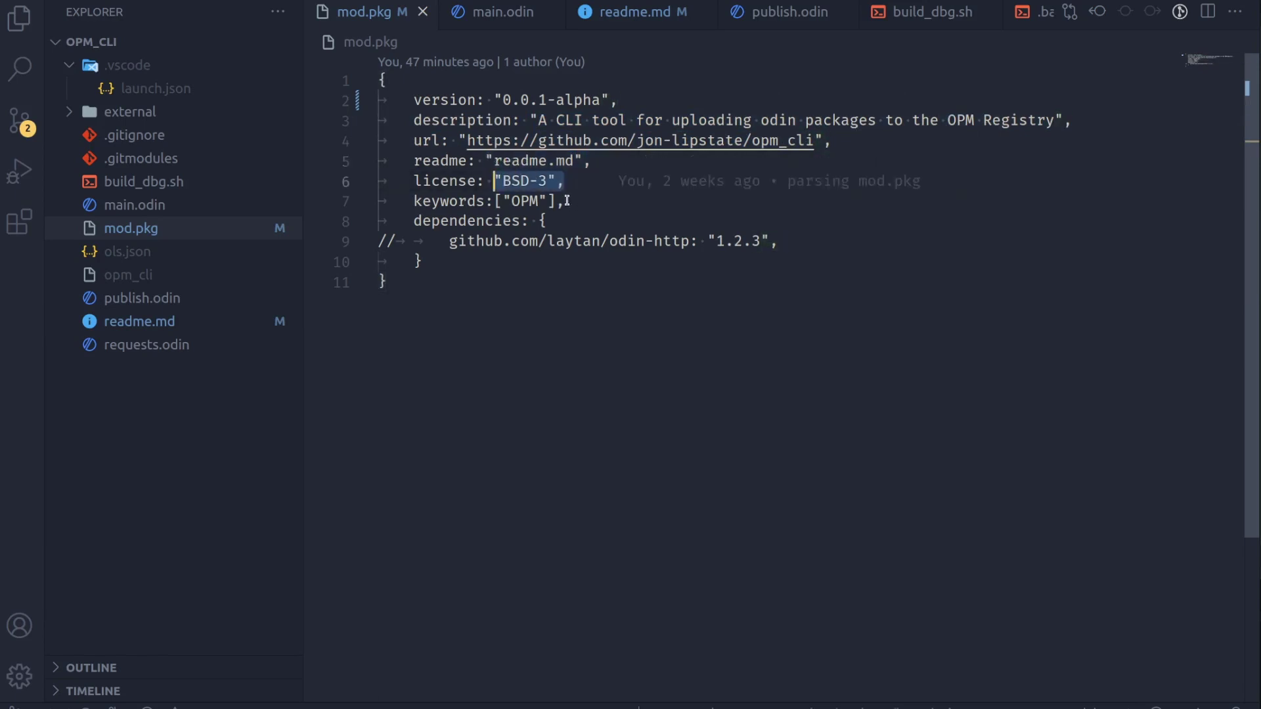
pyautogui.moveTo(565, 201); pyautogui.dragTo(494, 201)
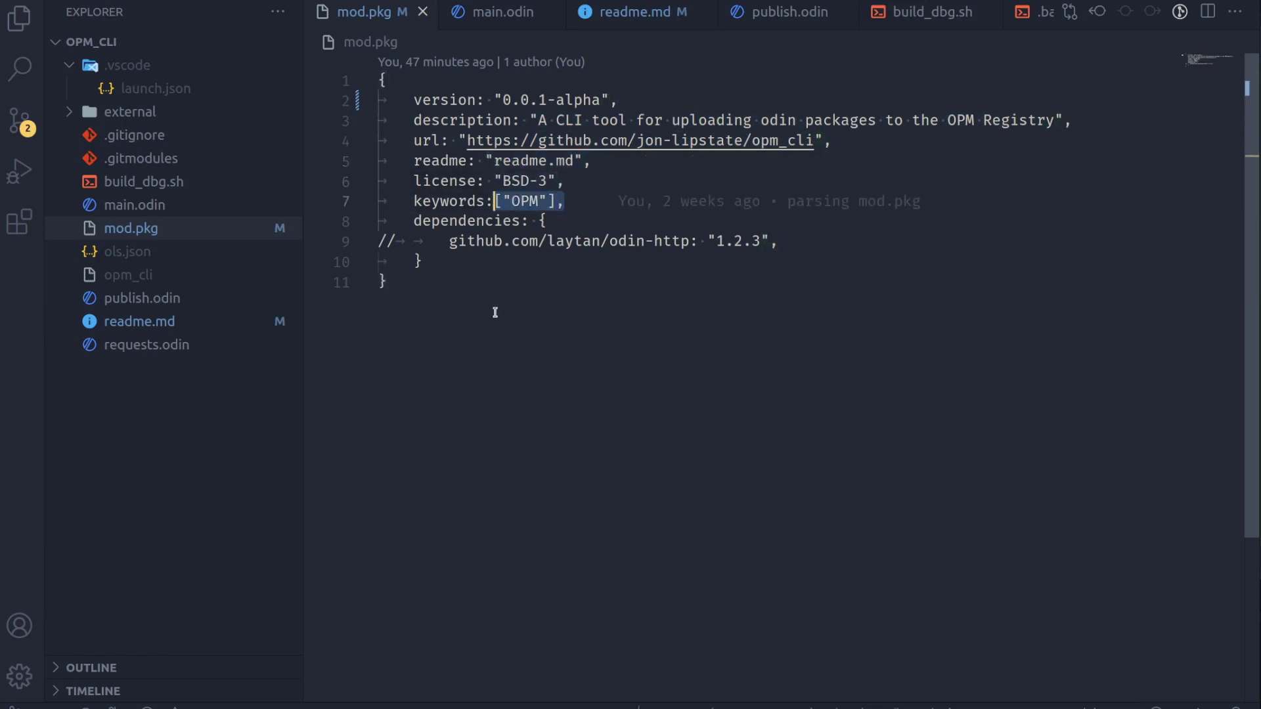
pyautogui.moveTo(600, 273); pyautogui.dragTo(414, 220)
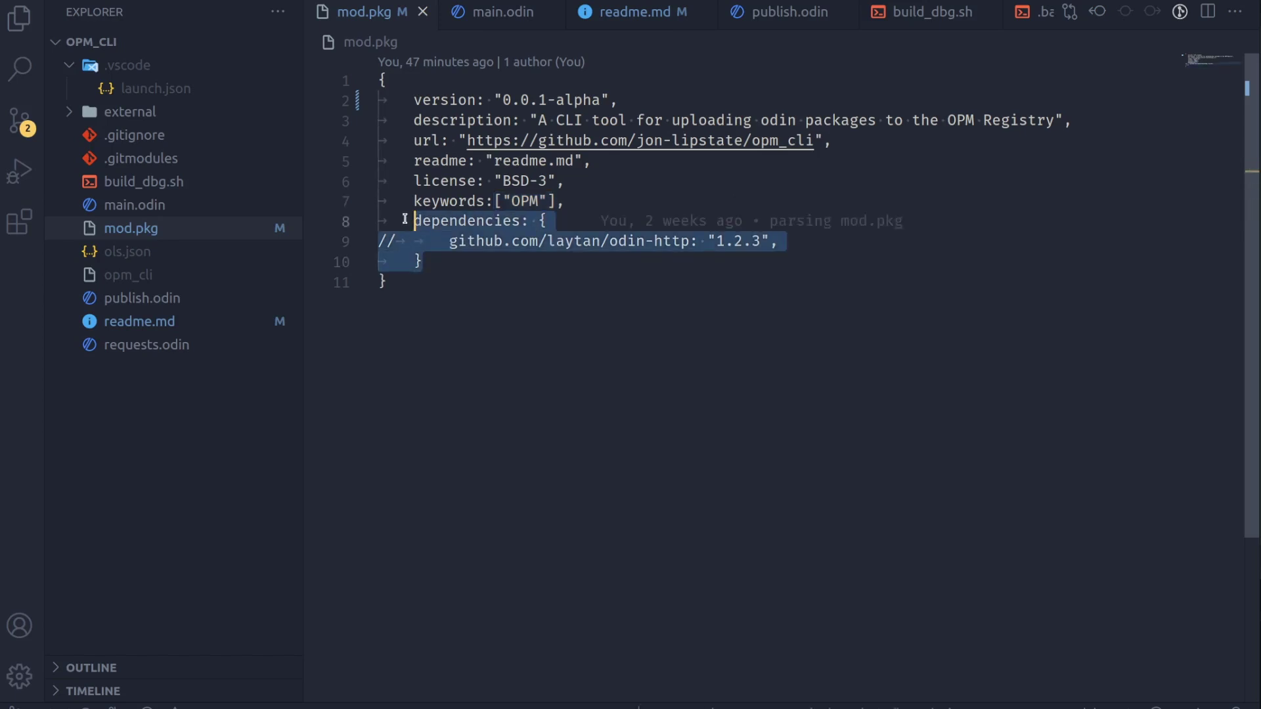
# Step: Enclose the commented odin-http dependency's name in double quotes in mod.pkg, highlight the quoted path, and save the file
pyautogui.click(603, 275)
pyautogui.press('Up')
pyautogui.press('Up')
pyautogui.write('"')
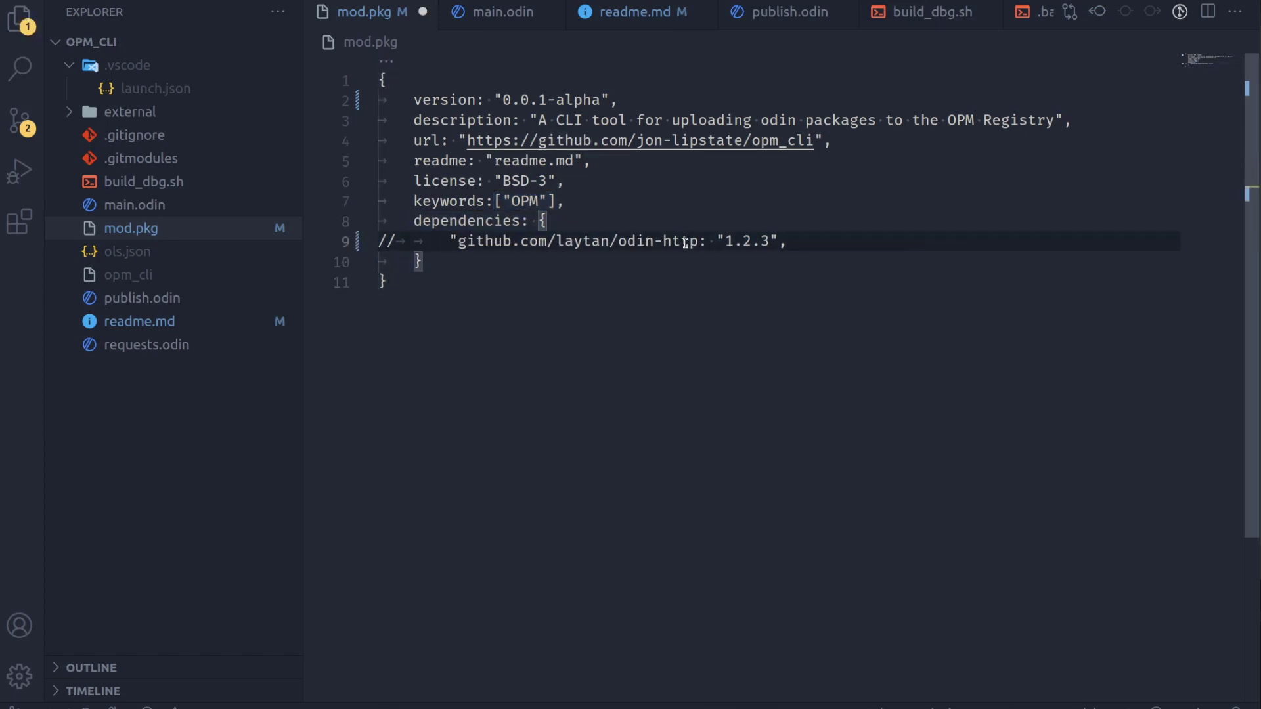
pyautogui.click(700, 241)
pyautogui.write('"')
pyautogui.moveTo(477, 241); pyautogui.dragTo(673, 242)
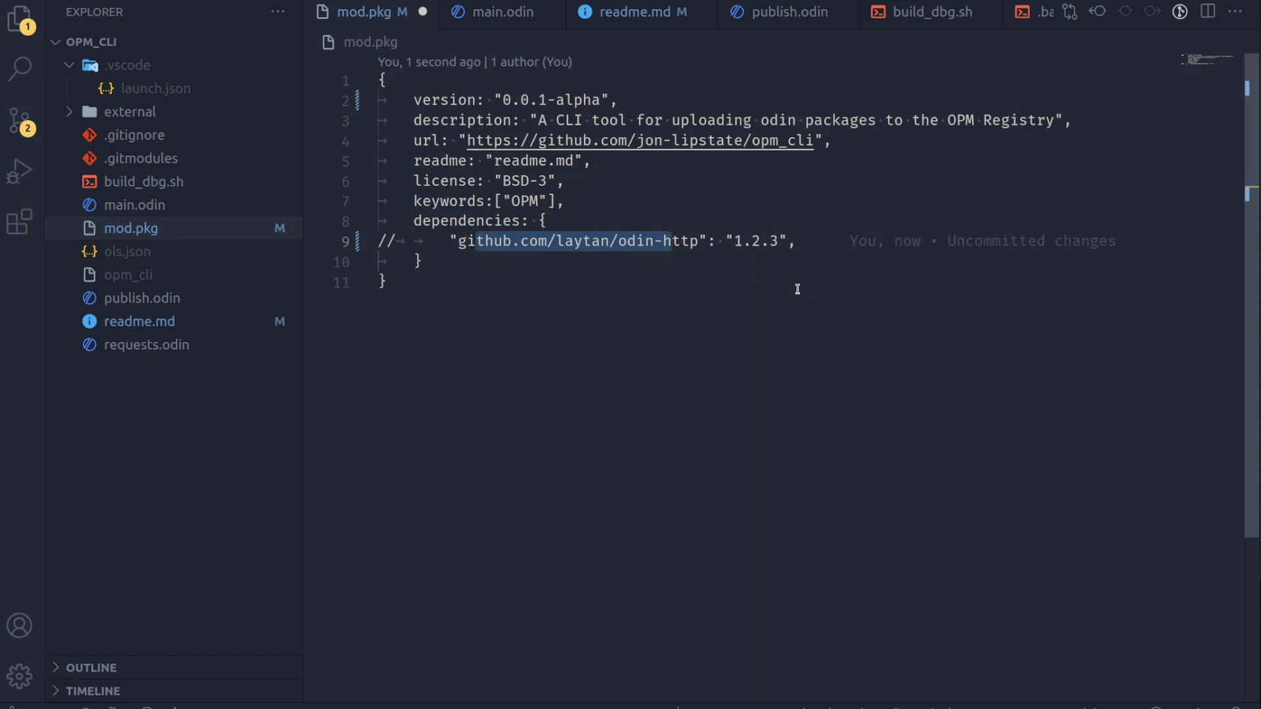
pyautogui.hotkey('ctrl', 's')
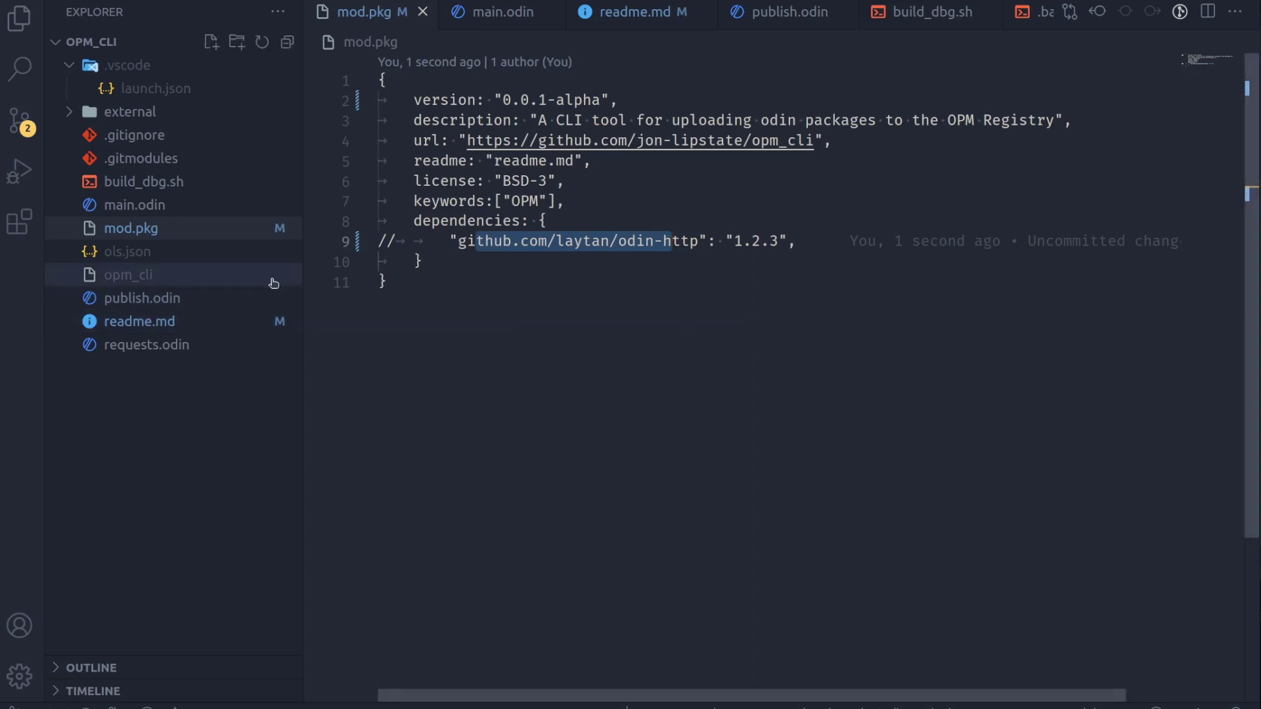
# Step: Open publish.odin and highlight the UserPkg, Dependency and ModPkg struct definitions
pyautogui.click(156, 300)
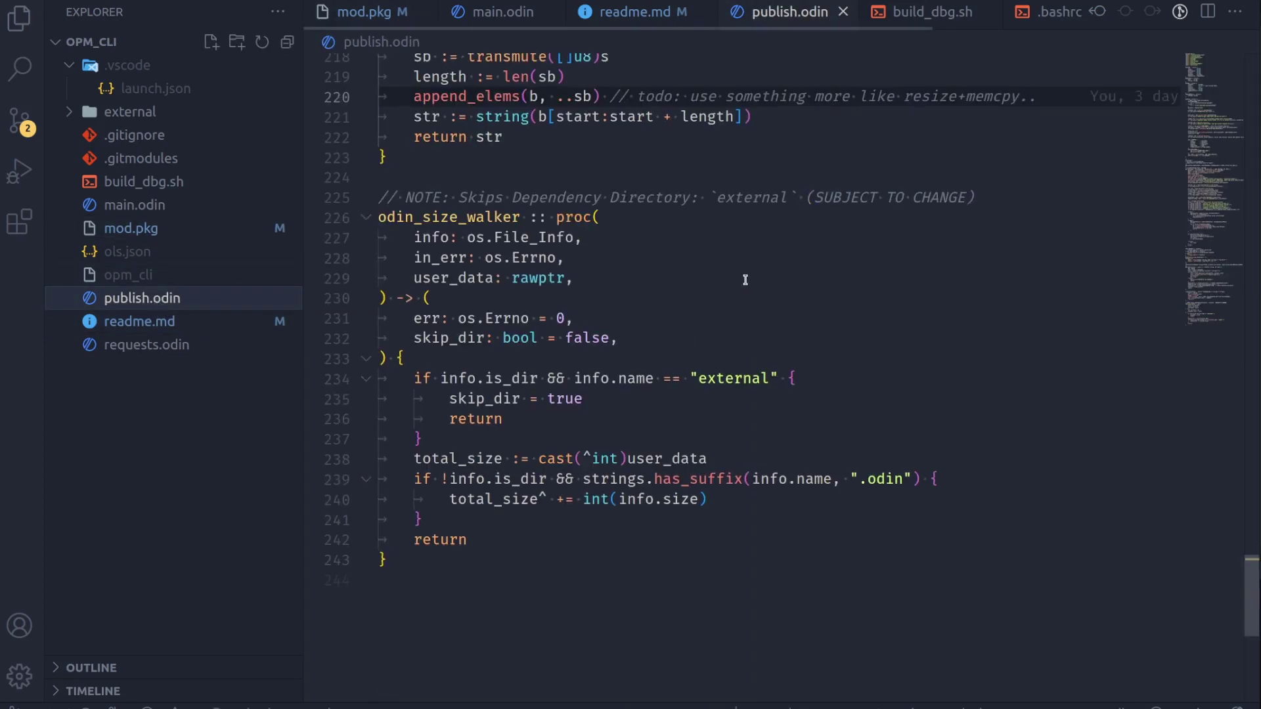
pyautogui.scroll(20, 403, 77)
pyautogui.doubleClick(404, 77)
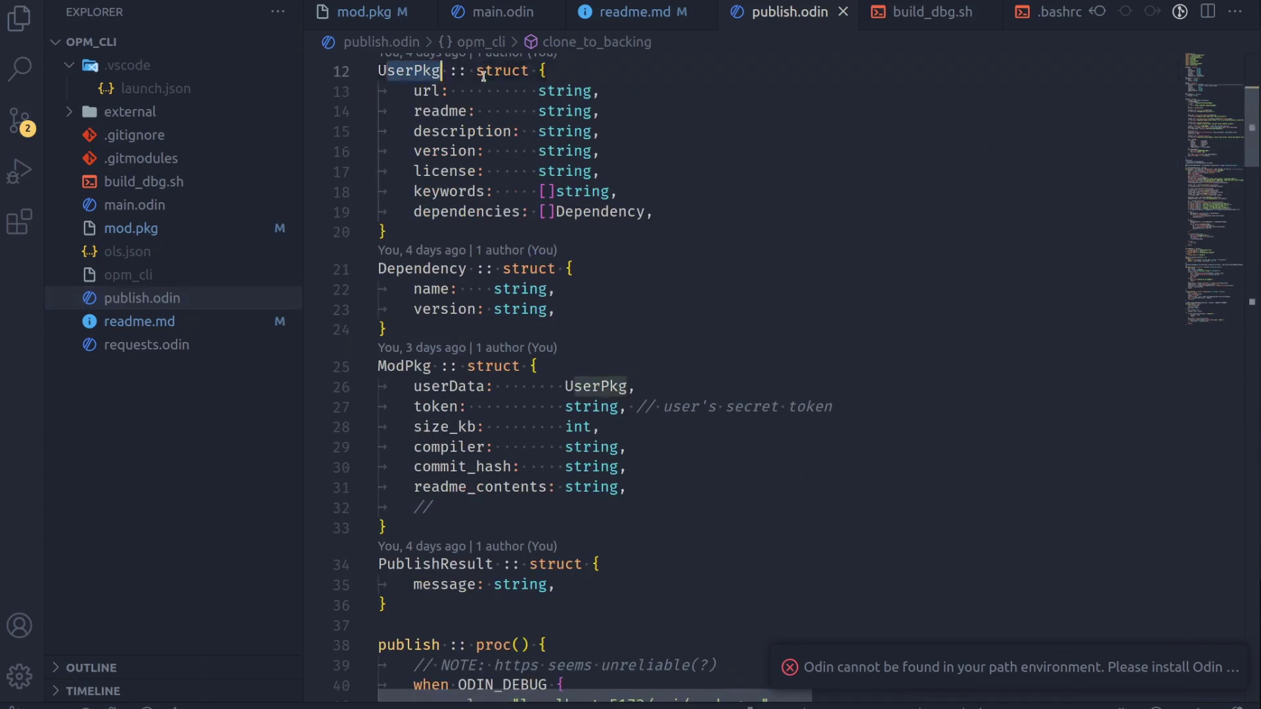
pyautogui.moveTo(404, 77); pyautogui.dragTo(682, 233)
pyautogui.doubleClick(421, 268)
pyautogui.moveTo(420, 268); pyautogui.dragTo(535, 322)
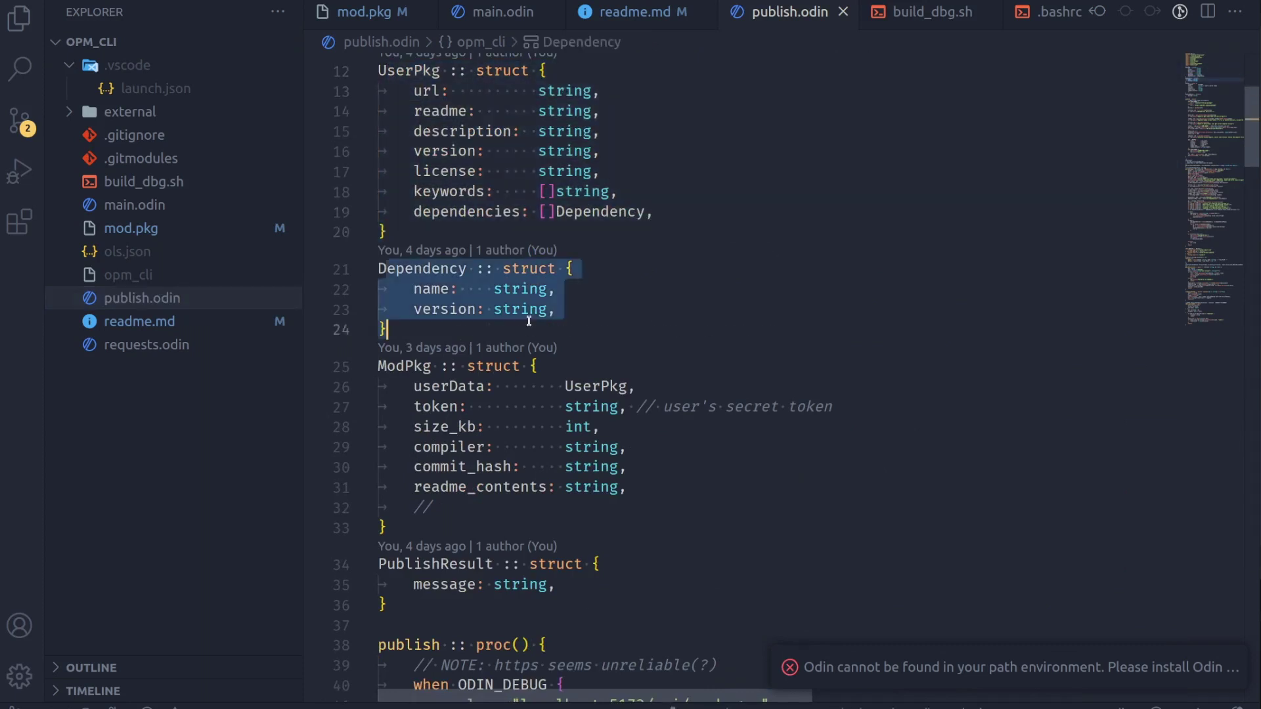
pyautogui.scroll(-1, 772, 353)
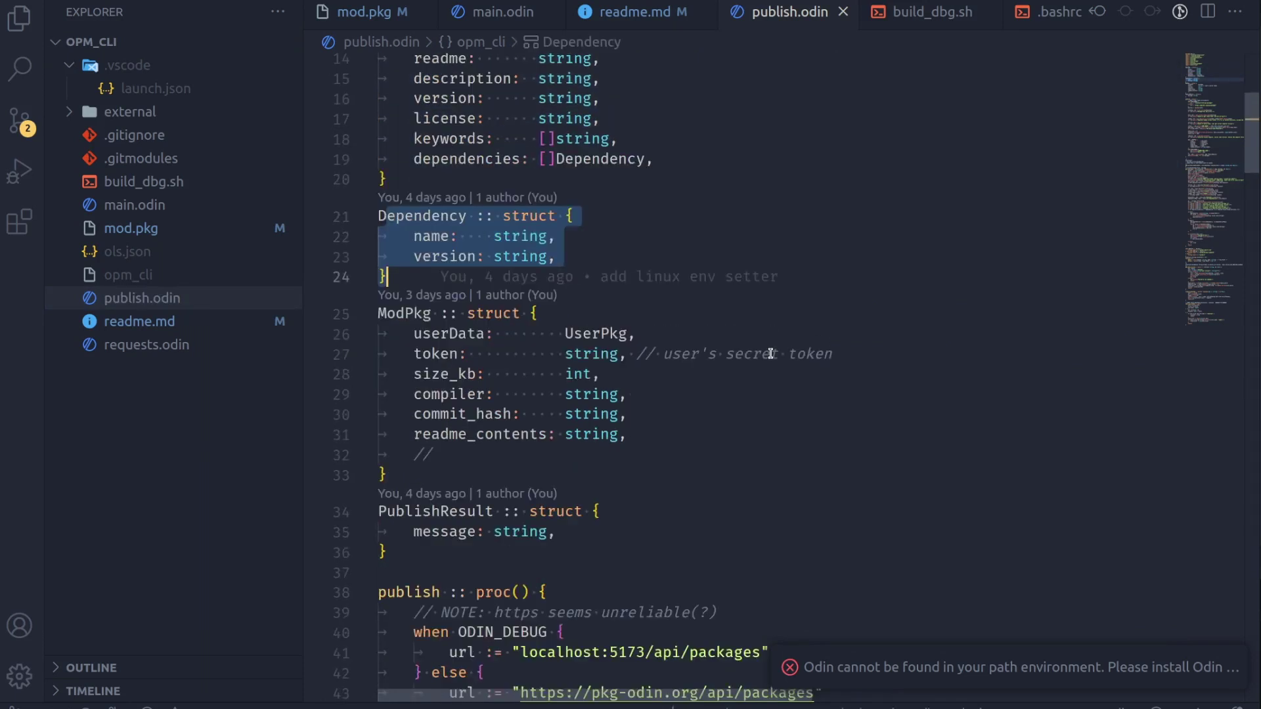
pyautogui.moveTo(385, 312); pyautogui.dragTo(440, 478)
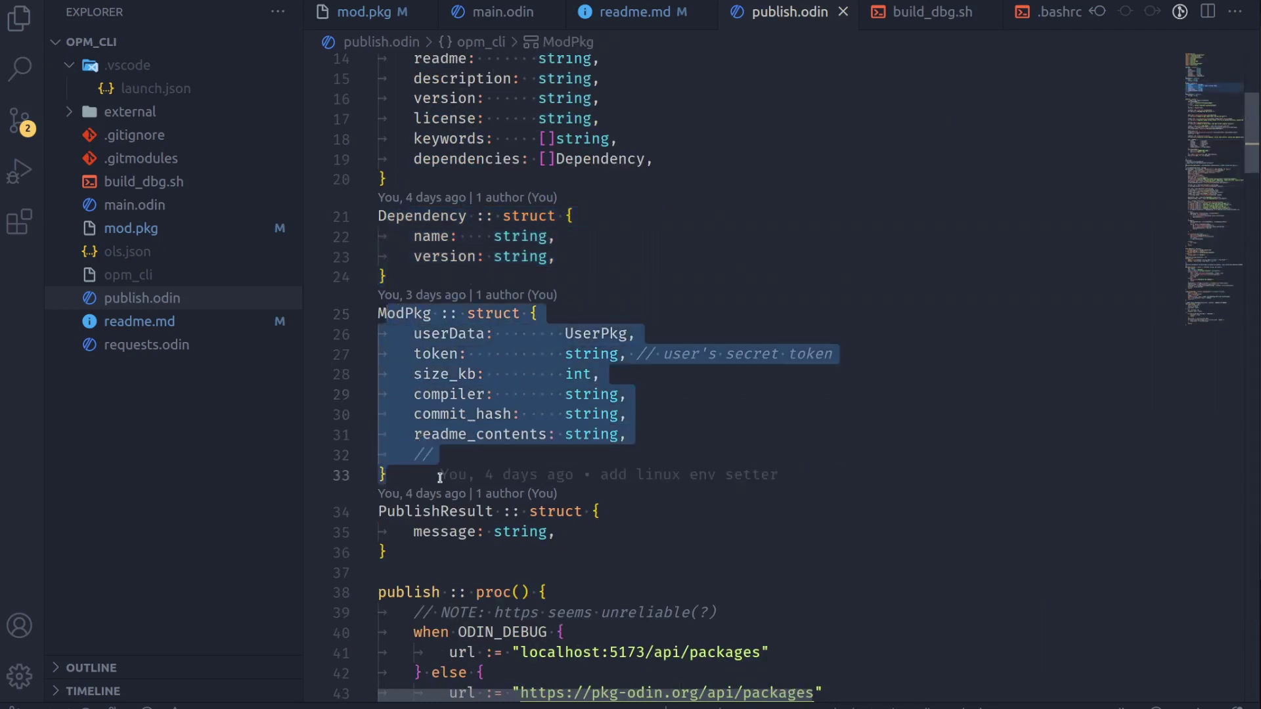
# Step: Highlight the readme_contents, commit_hash and compiler fields of the ModPkg struct
pyautogui.click(749, 479)
pyautogui.tripleClick(506, 435)
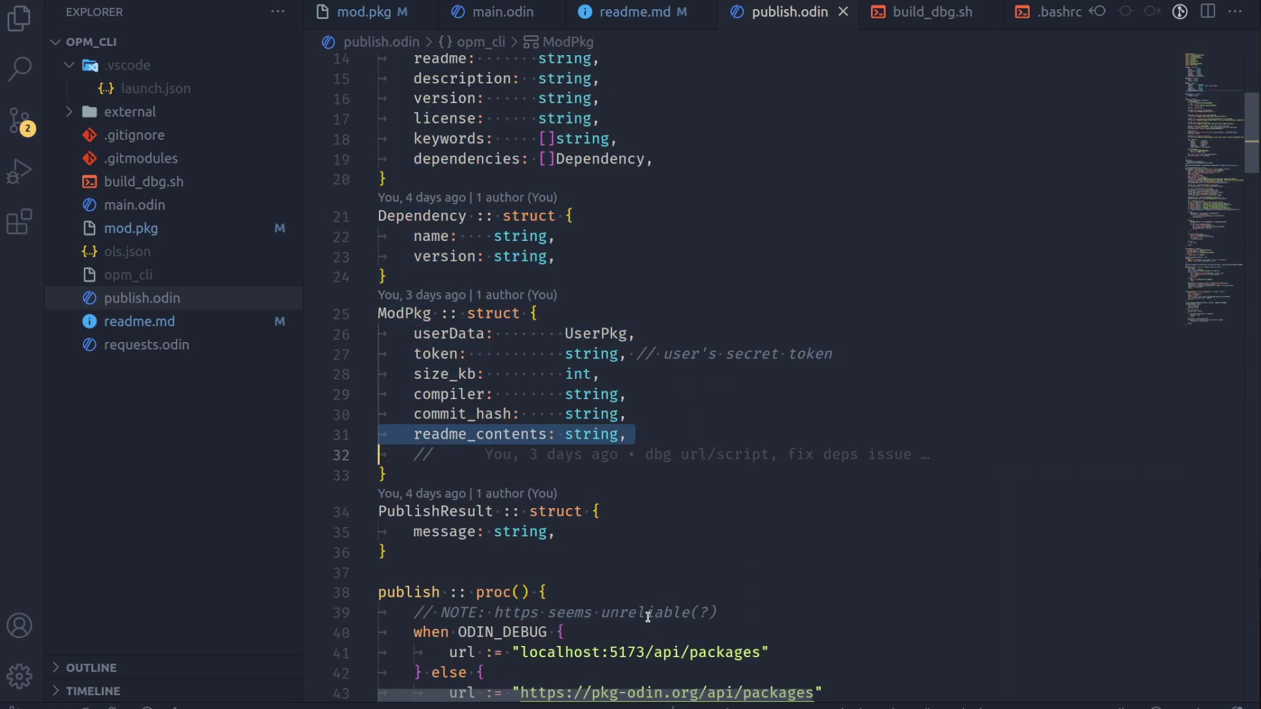
pyautogui.tripleClick(423, 415)
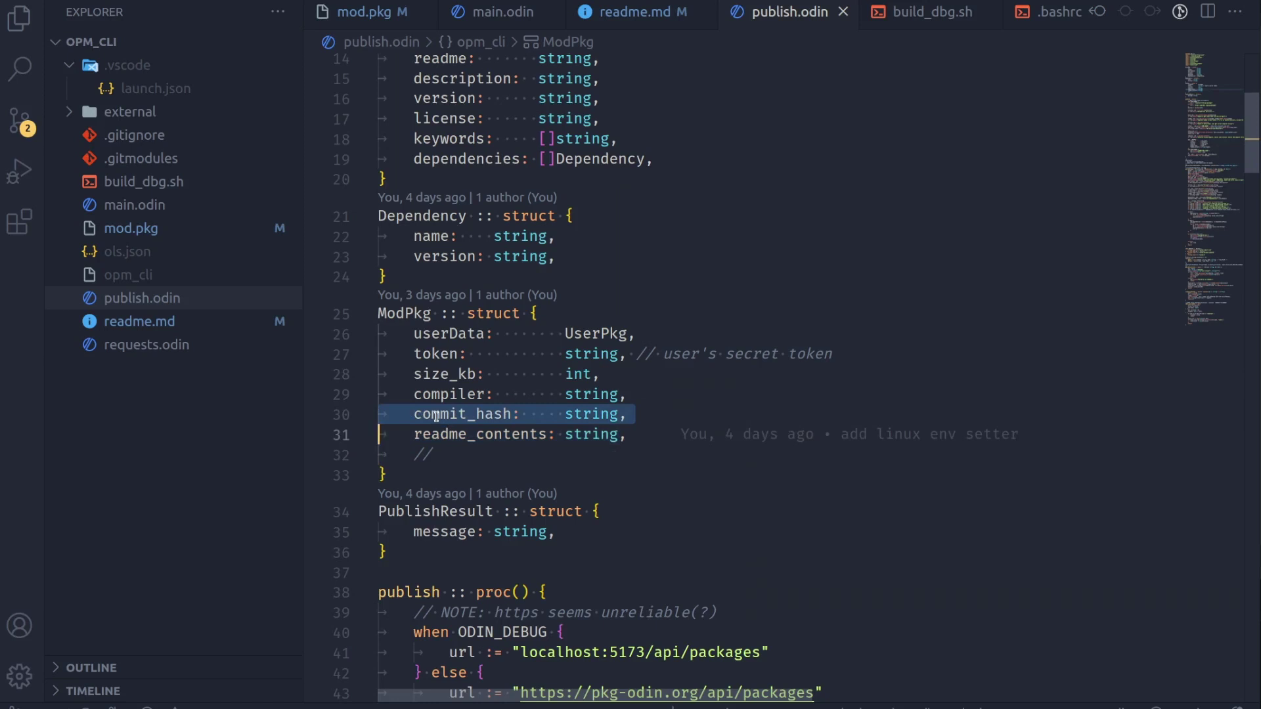
pyautogui.doubleClick(436, 402)
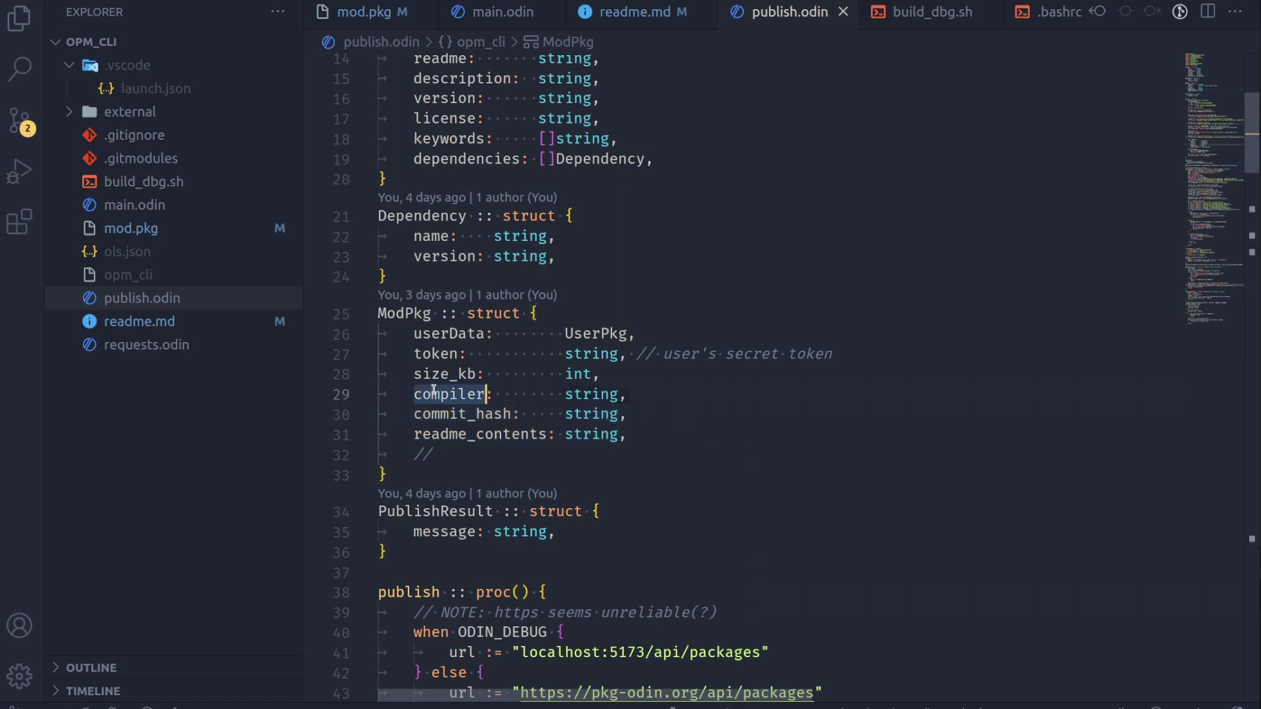
# Step: Add the comment "// omits 'external' dir" after the size_kb field in ModPkg and save publish.odin
pyautogui.doubleClick(421, 375)
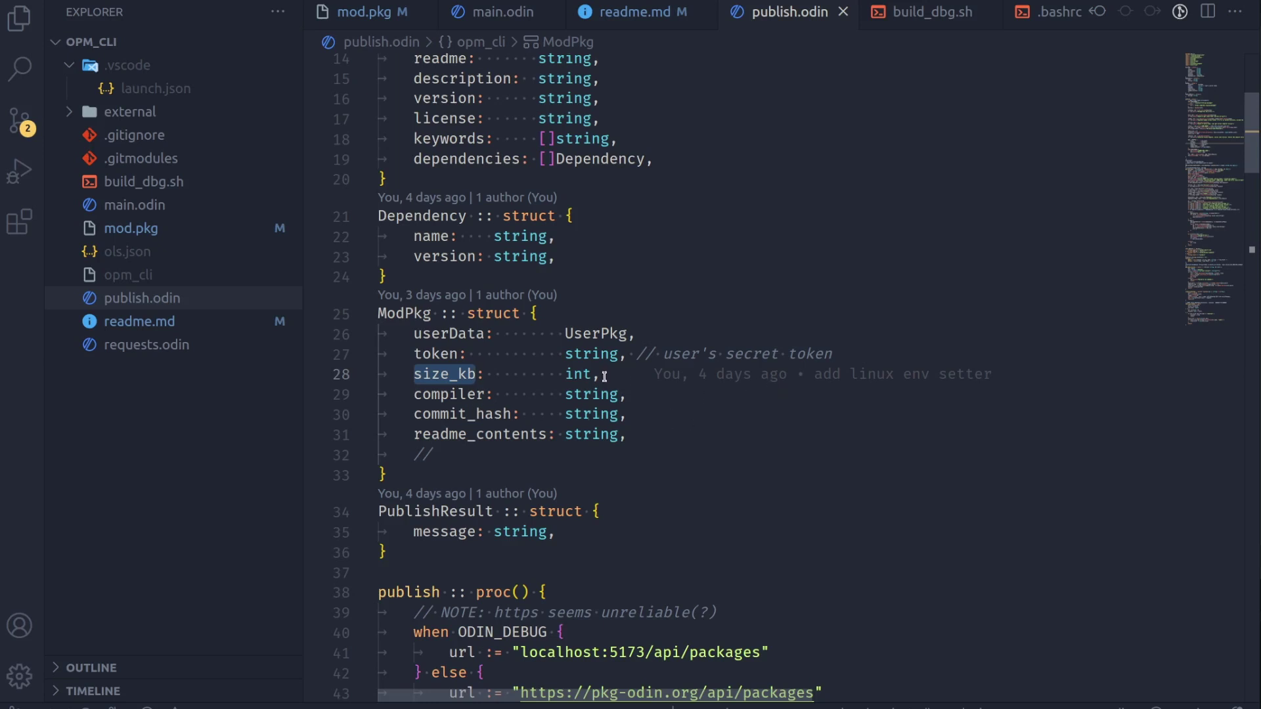
pyautogui.moveTo(604, 377)
pyautogui.press('End')
pyautogui.write("// omits 'external' dir")
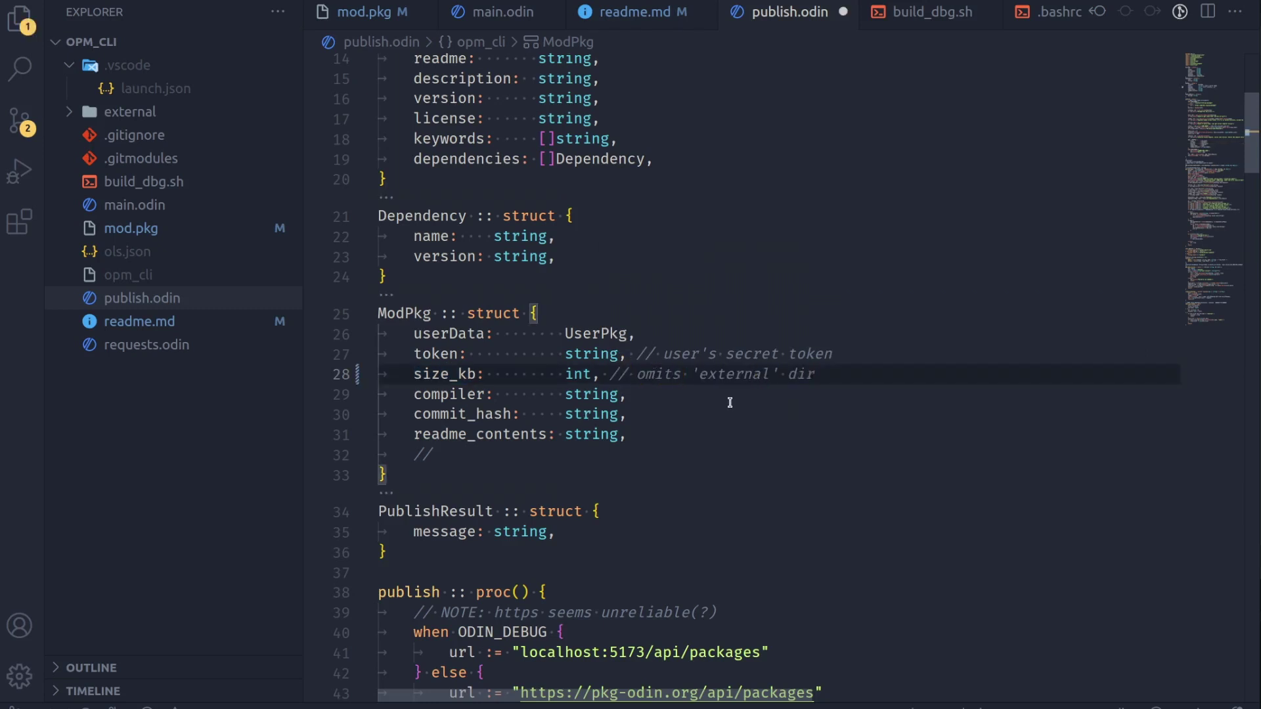
pyautogui.hotkey('ctrl', 's')
# Step: Highlight ModPkg's token field and the fields of UserPkg, and return to the ModPkg struct
pyautogui.click(433, 354)
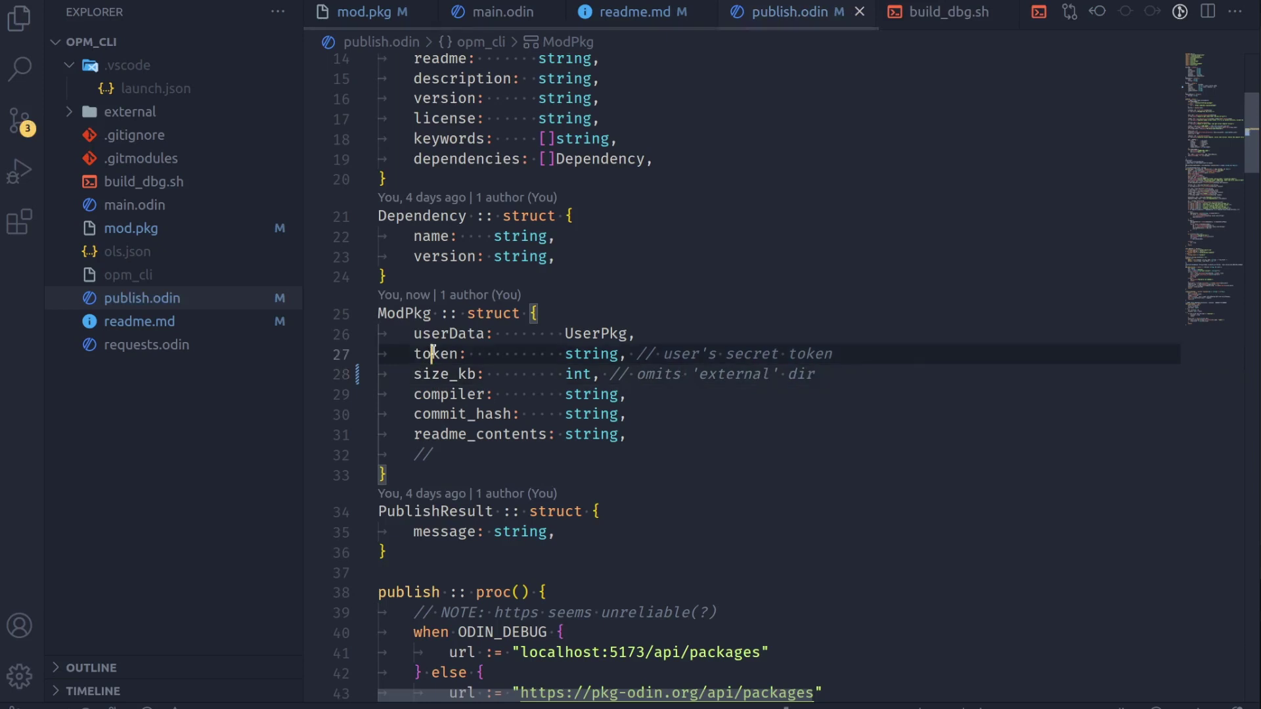
pyautogui.tripleClick(433, 354)
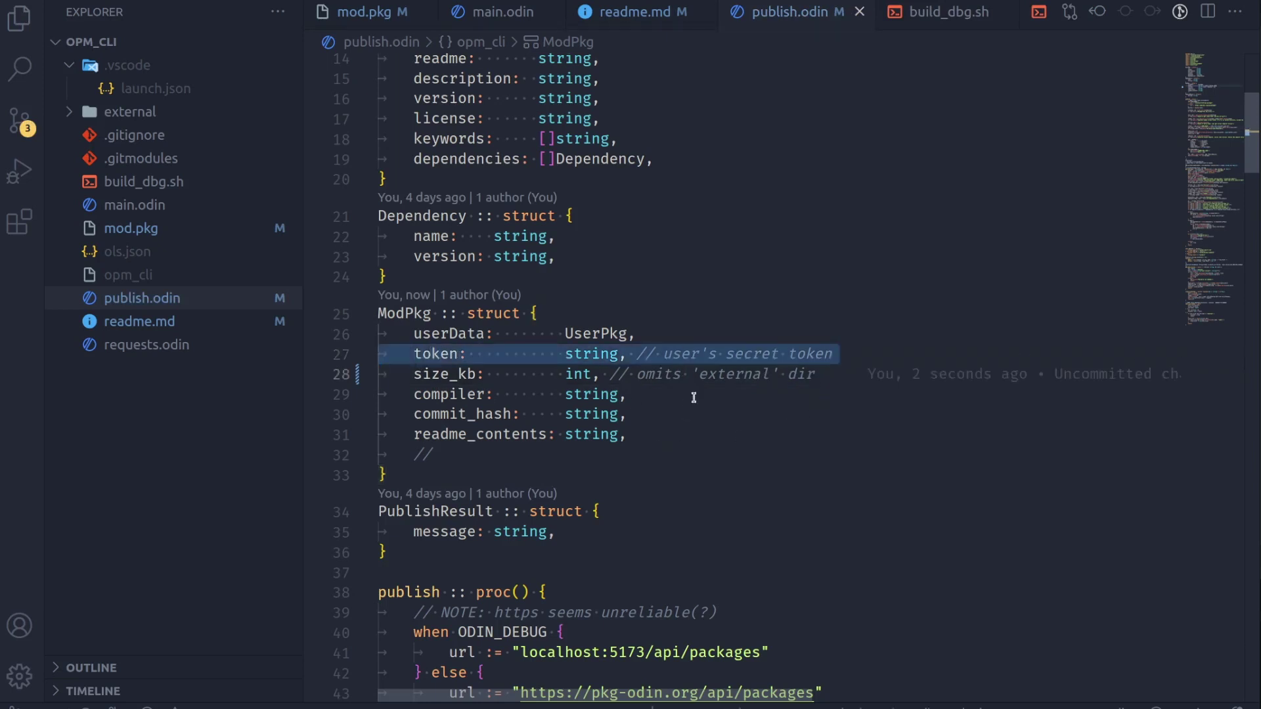
pyautogui.scroll(3, 510, 246)
pyautogui.click(442, 197)
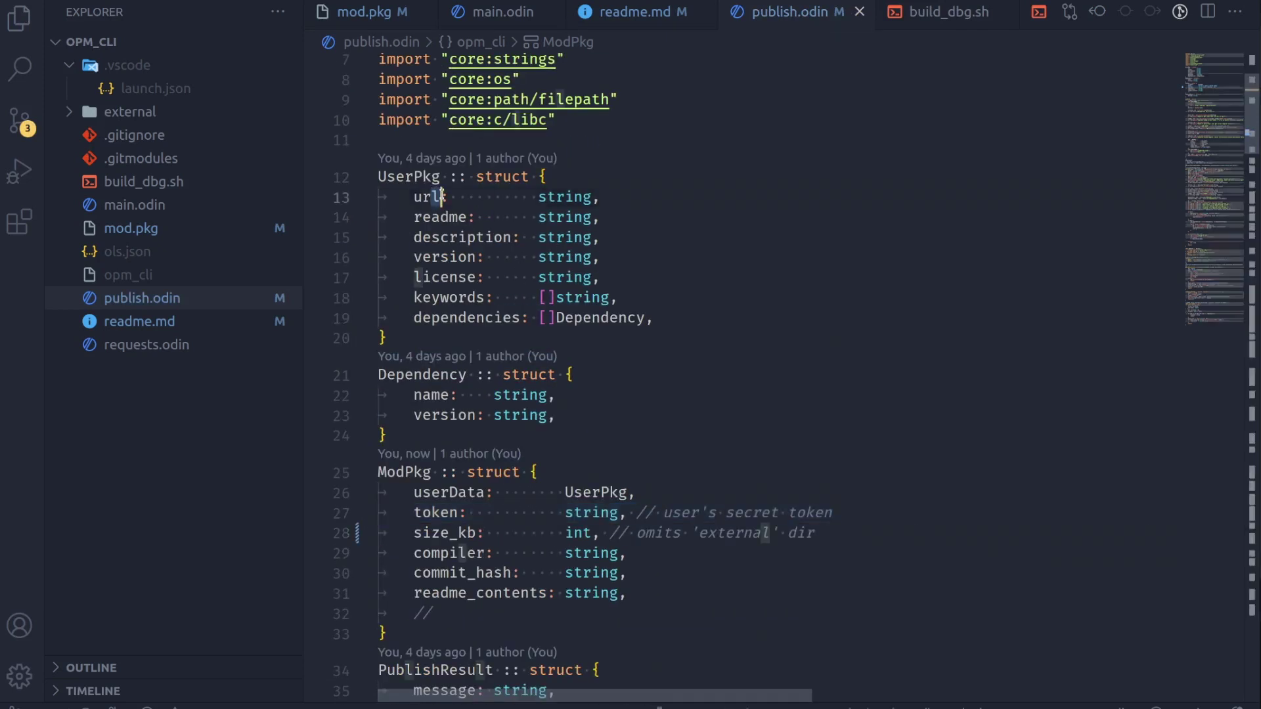
pyautogui.moveTo(380, 197); pyautogui.dragTo(389, 337)
pyautogui.scroll(-3, 431, 528)
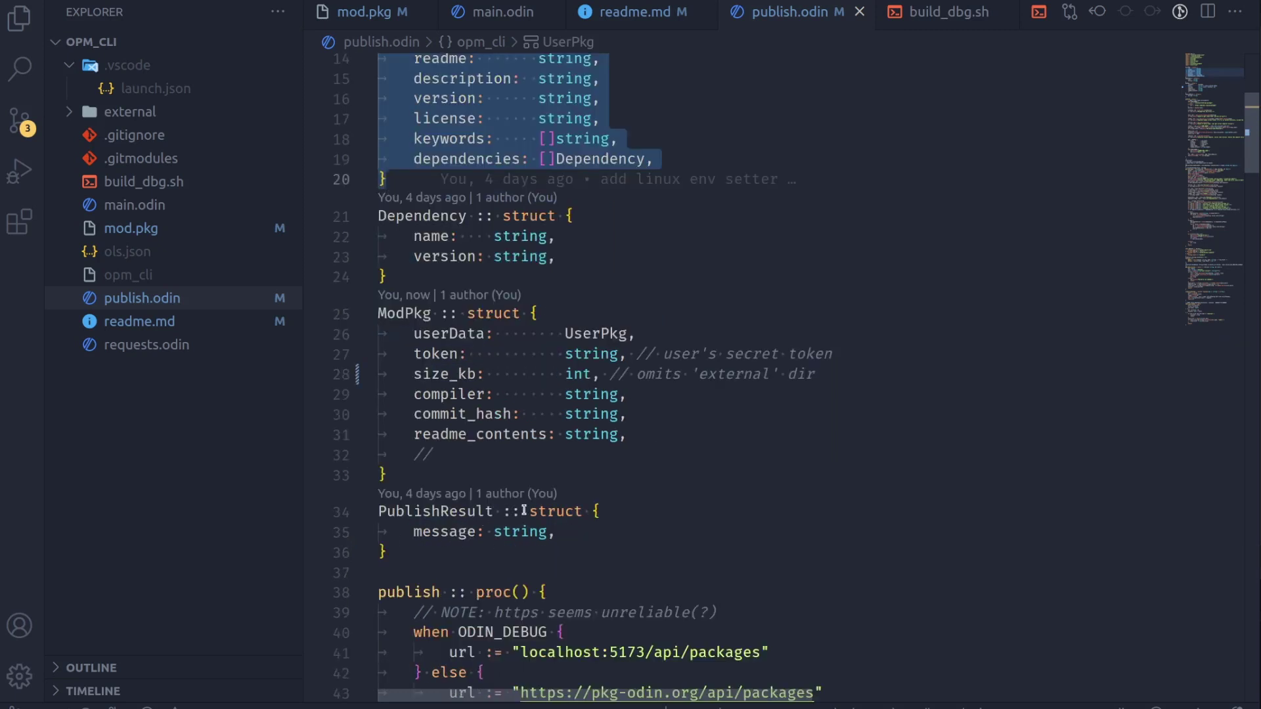
pyautogui.click(762, 420)
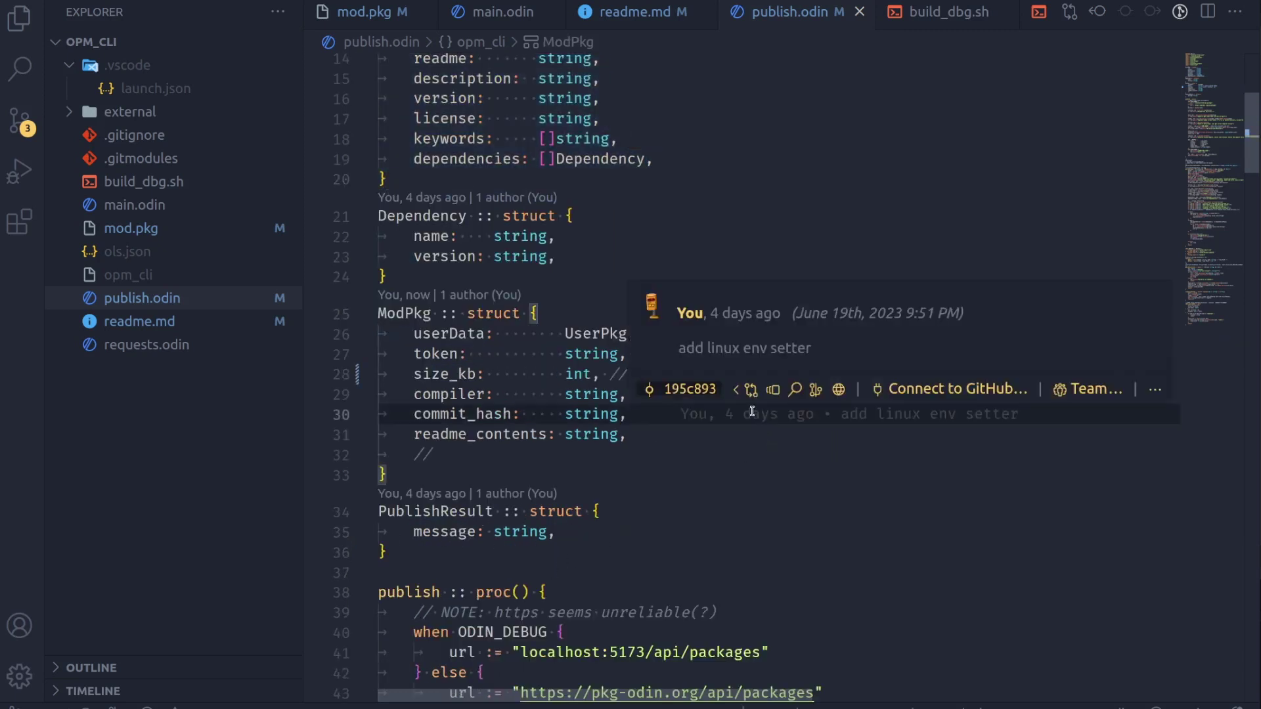
# Step: Try to publish the package from the integrated terminal with opm publish, and highlight the version in the response
pyautogui.hotkey('ctrl', '`')
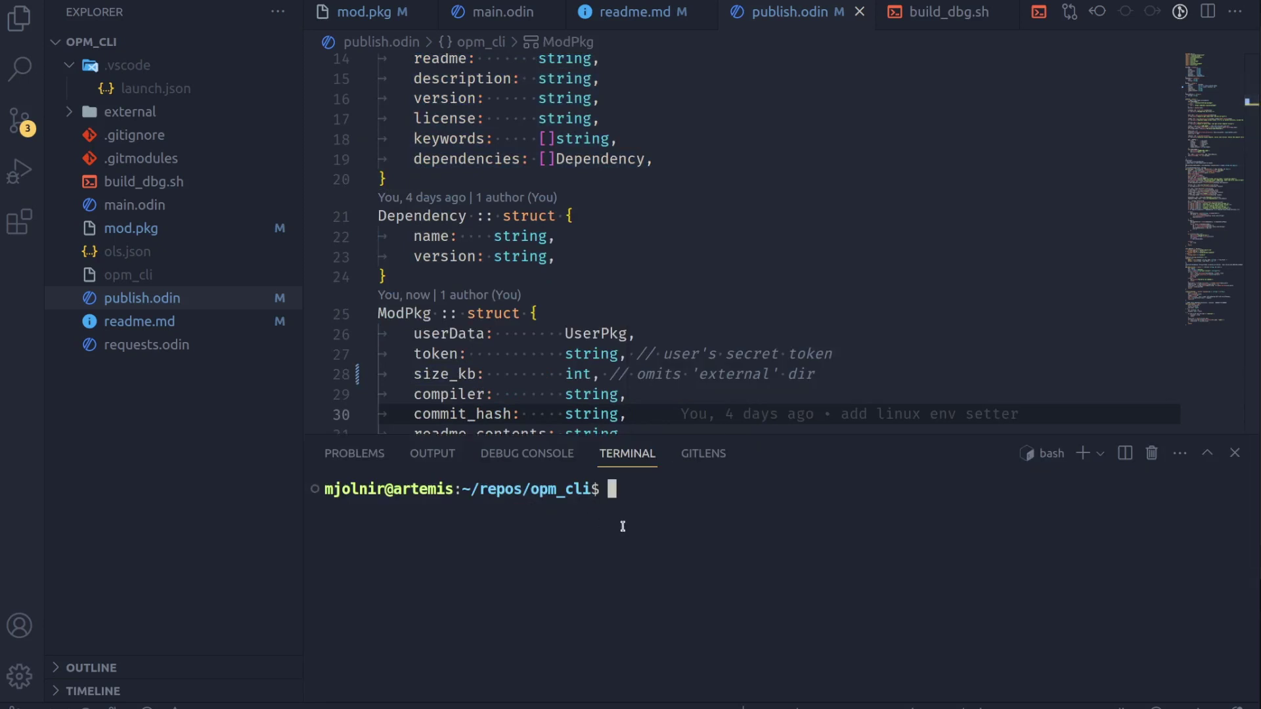
pyautogui.write('c')
pyautogui.press('BackSpace')
pyautogui.write('opm publish')
pyautogui.press('Return')
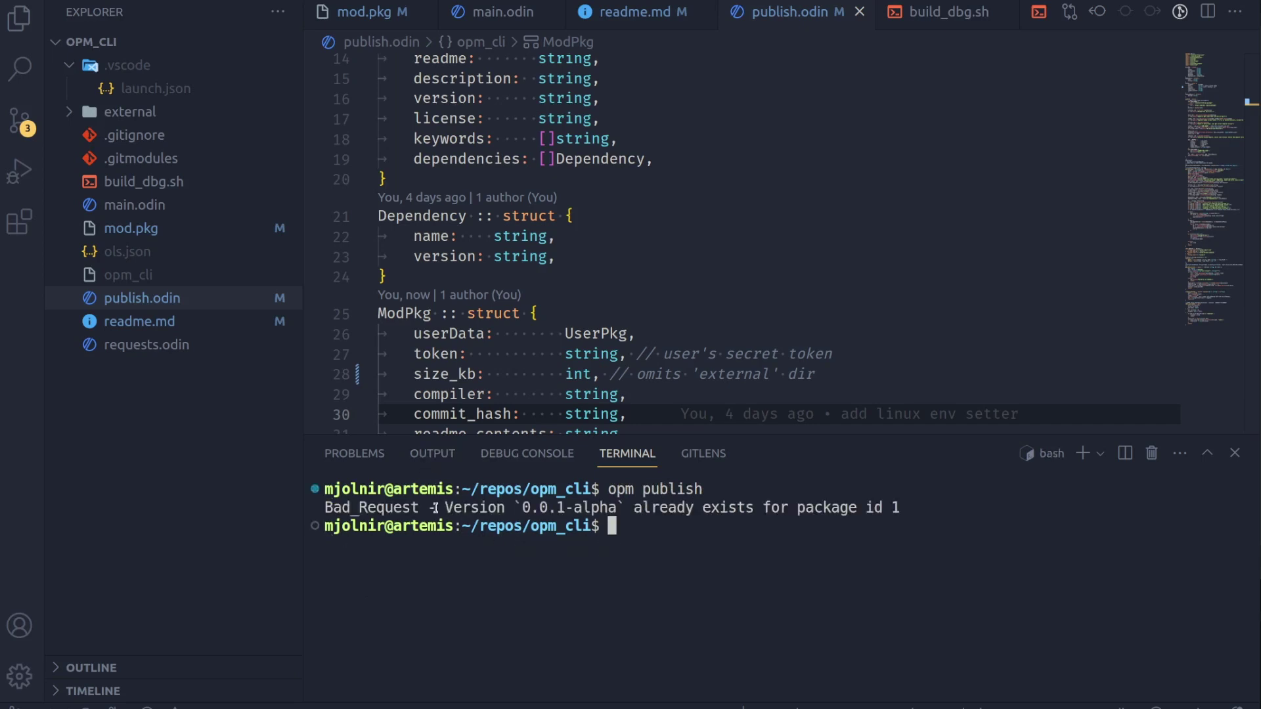
pyautogui.moveTo(436, 508); pyautogui.dragTo(646, 508)
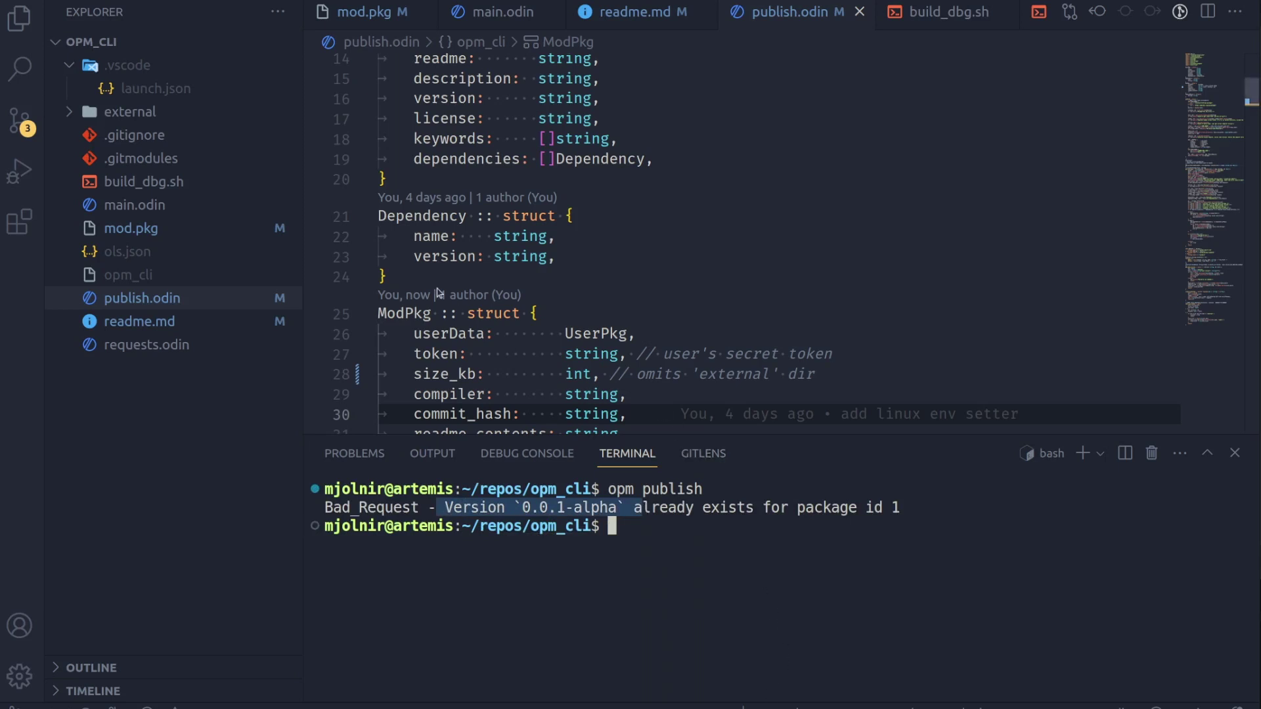
# Step: Set the version in mod.pkg to 0.0.2-alpha and save the file
pyautogui.click(713, 414)
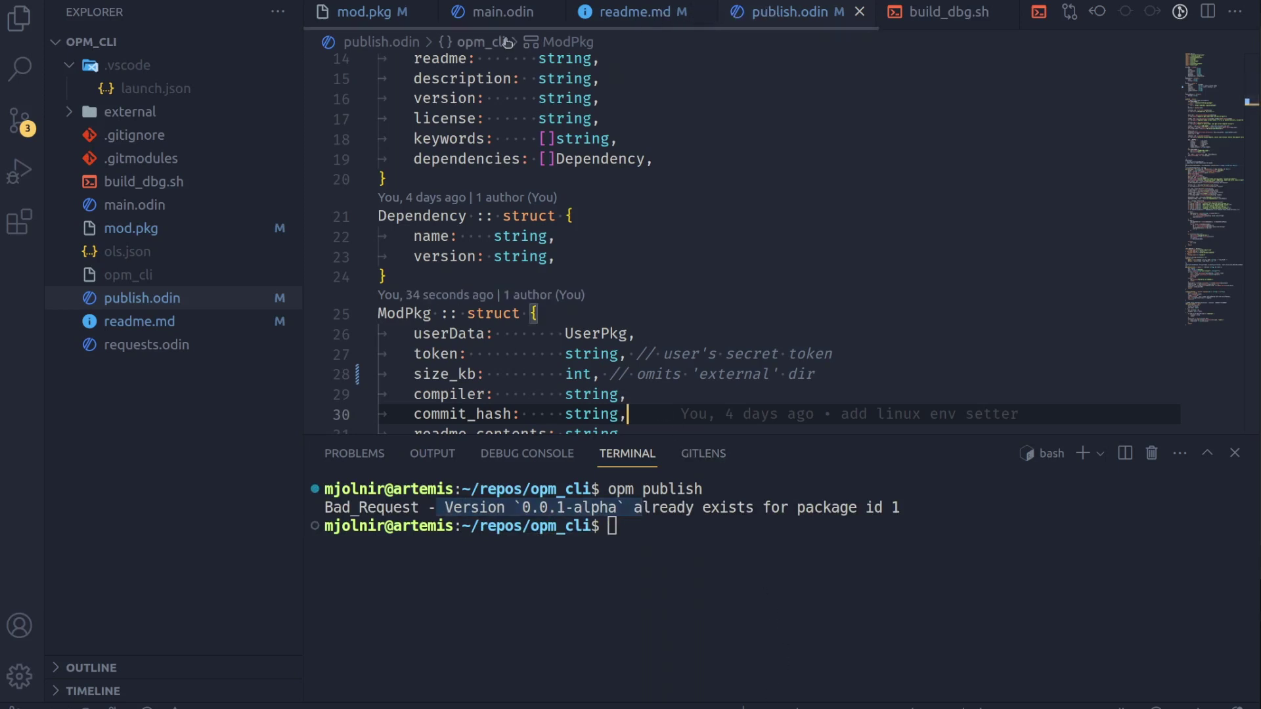
pyautogui.click(350, 22)
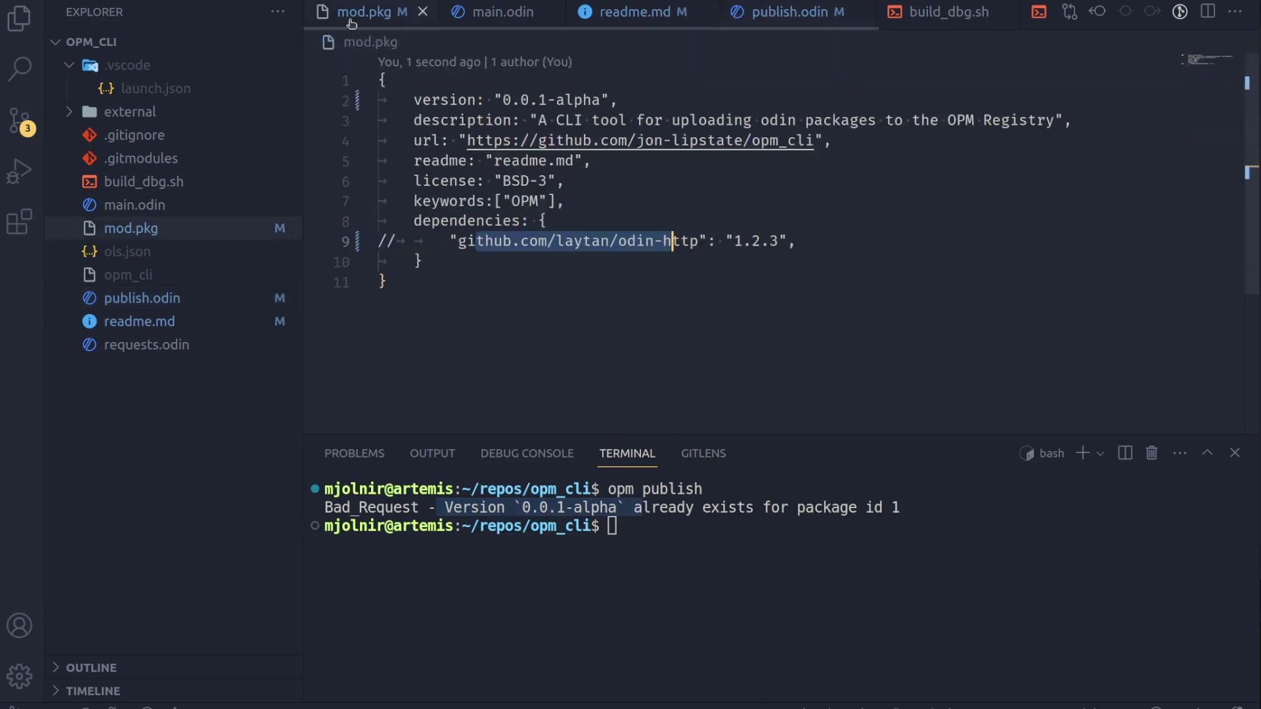
pyautogui.doubleClick(542, 100)
pyautogui.write('2')
pyautogui.hotkey('ctrl', 's')
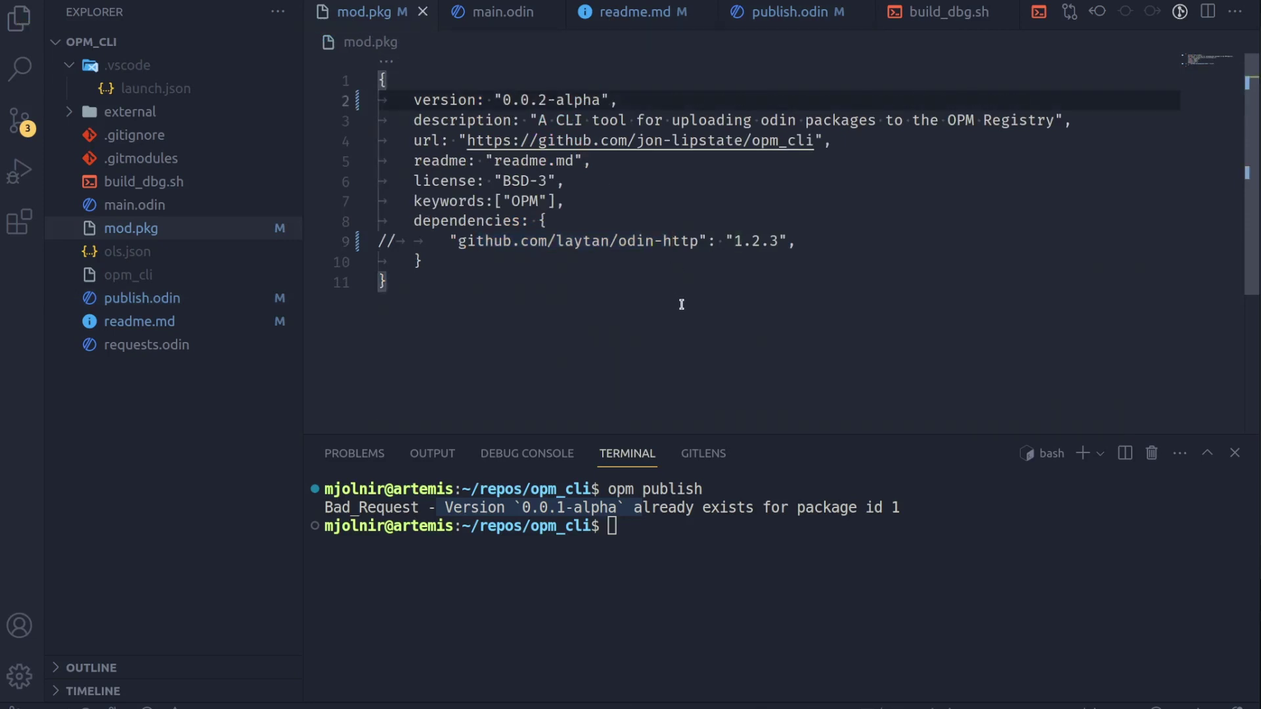
# Step: Stage all changes with git add . and commit them with the message "minor cleanup"
pyautogui.click(692, 604)
pyautogui.write('git add .')
pyautogui.press('Return')
pyautogui.write('git commit -m "')
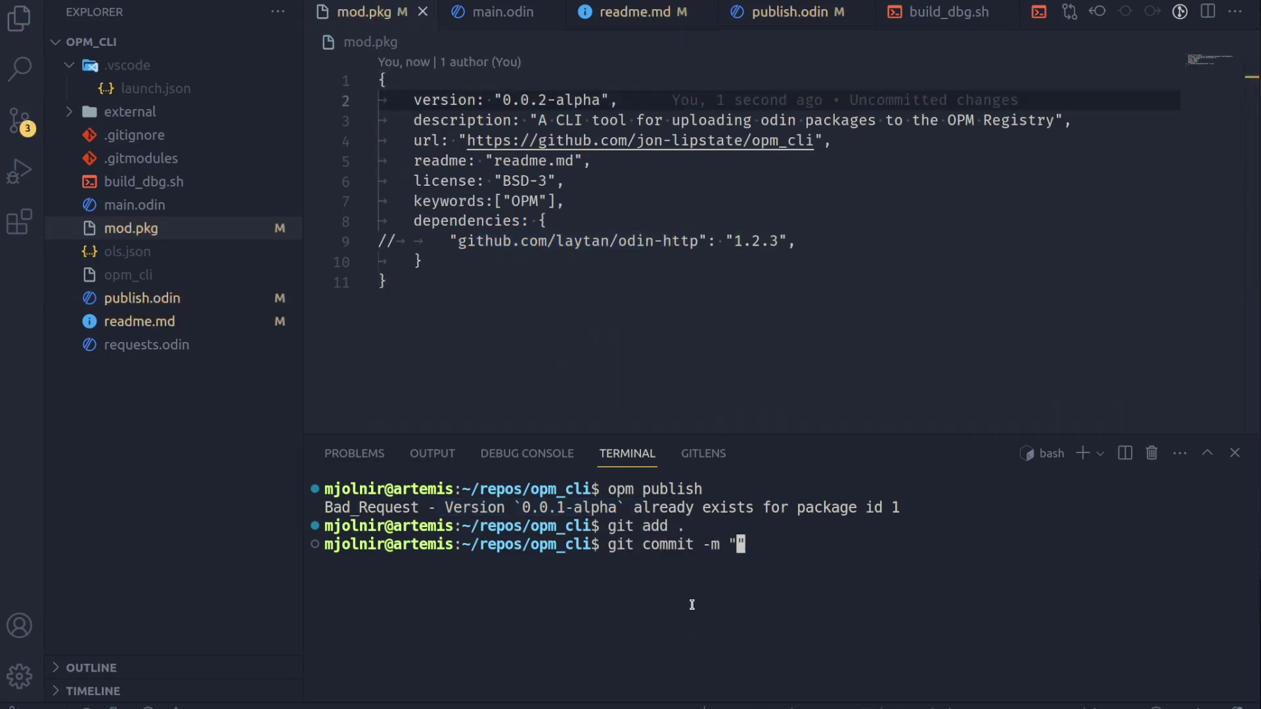
pyautogui.write('minor cleanup"')
pyautogui.press('Return')
# Step: Publish the committed package version to the registry with opm publish
pyautogui.write('gi')
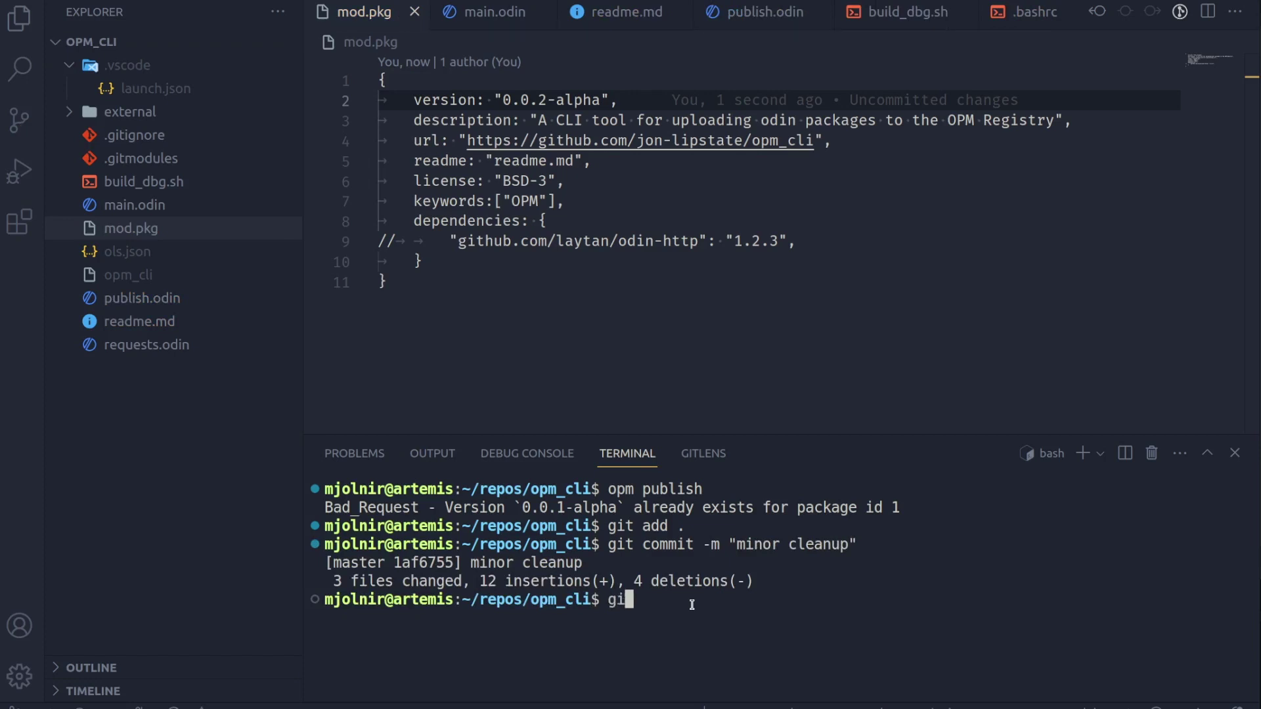
pyautogui.press('BackSpace')
pyautogui.press('BackSpace')
pyautogui.write('opm publish')
pyautogui.press('Return')
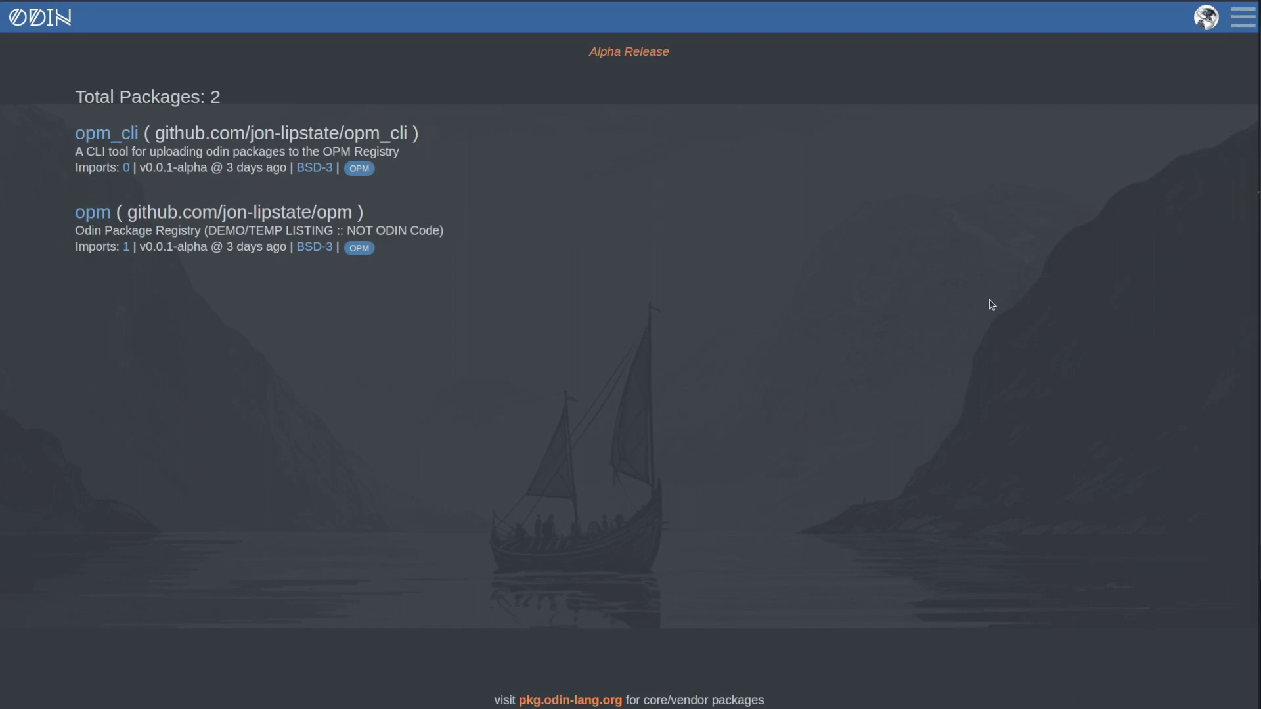
# Step: Open the opm repository's GitHub issues page from the registry's Alpha Release notice
pyautogui.click(641, 61)
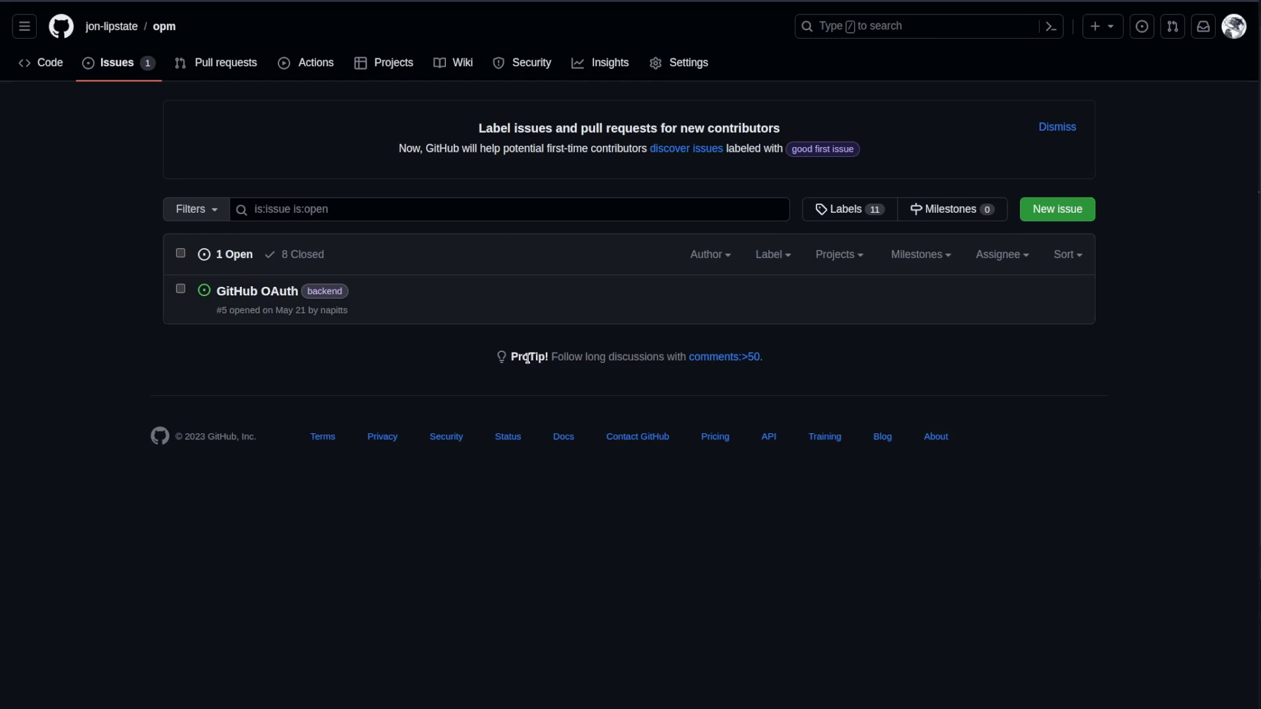